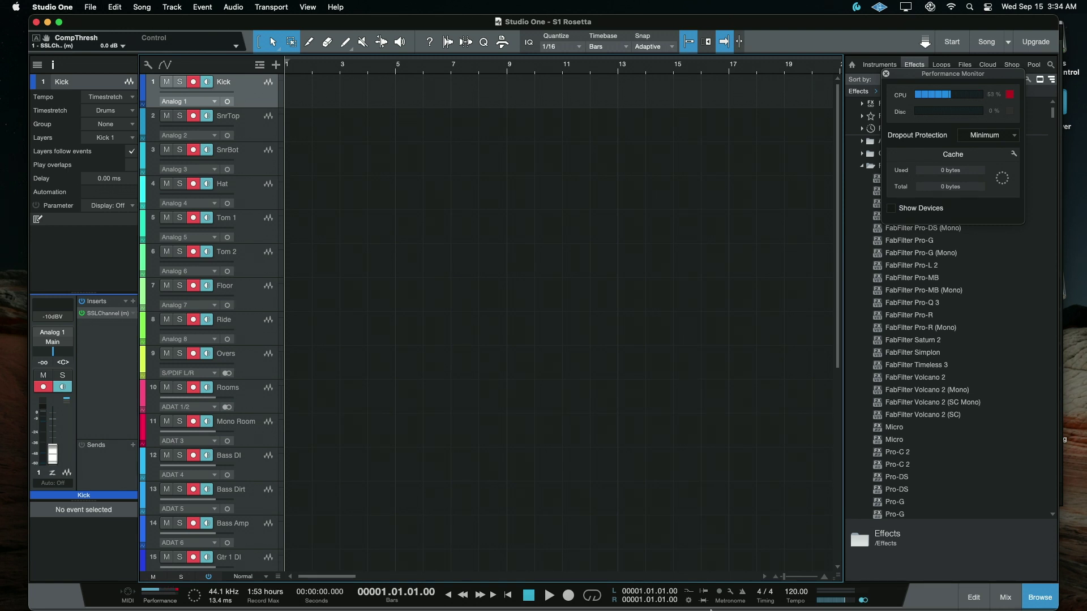
# Step: Add a Kind column in Activity Monitor showing Studio One as Intel, then hide Activity Monitor
pyautogui.click(746, 595)
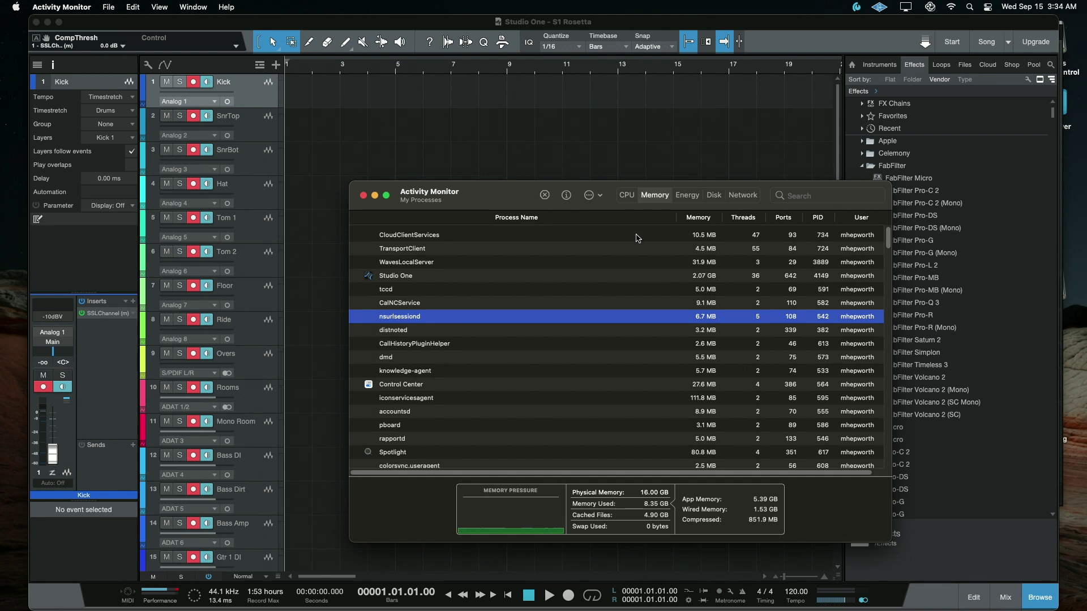
pyautogui.rightClick(626, 221)
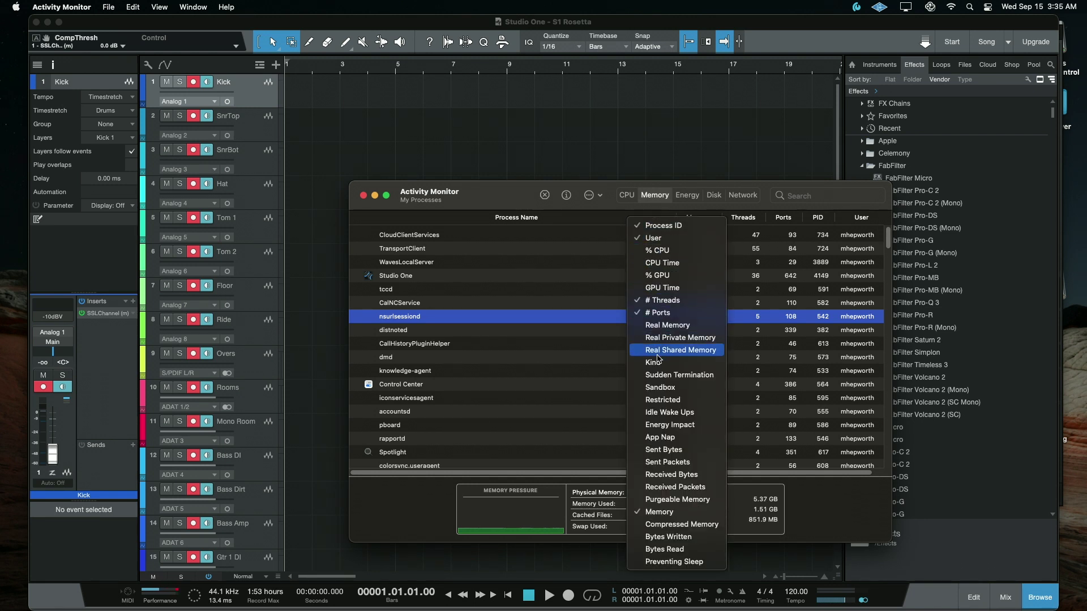
pyautogui.click(656, 363)
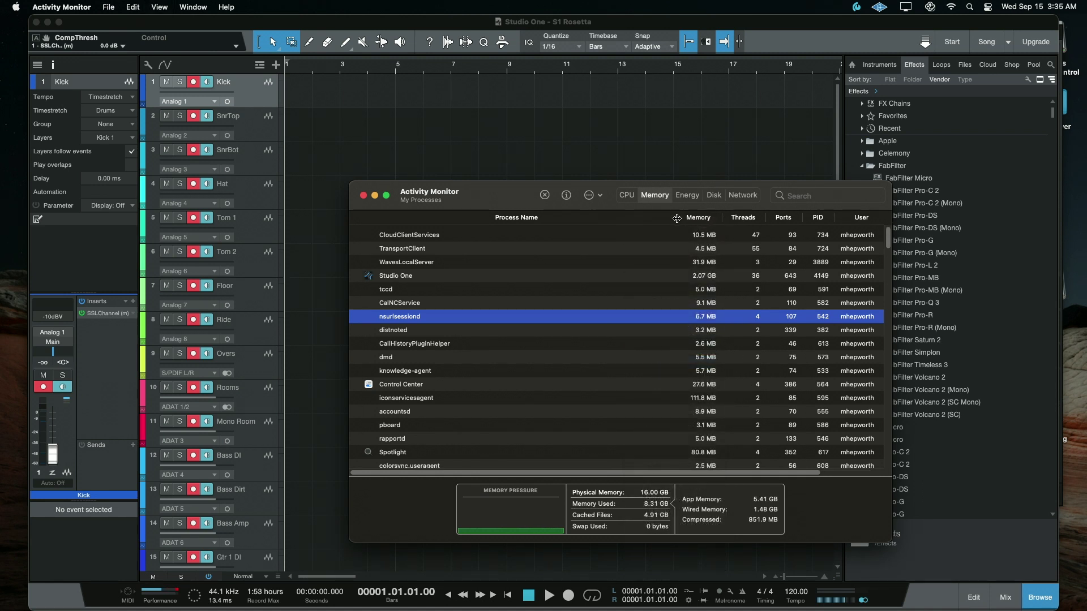
pyautogui.moveTo(676, 218); pyautogui.dragTo(602, 218)
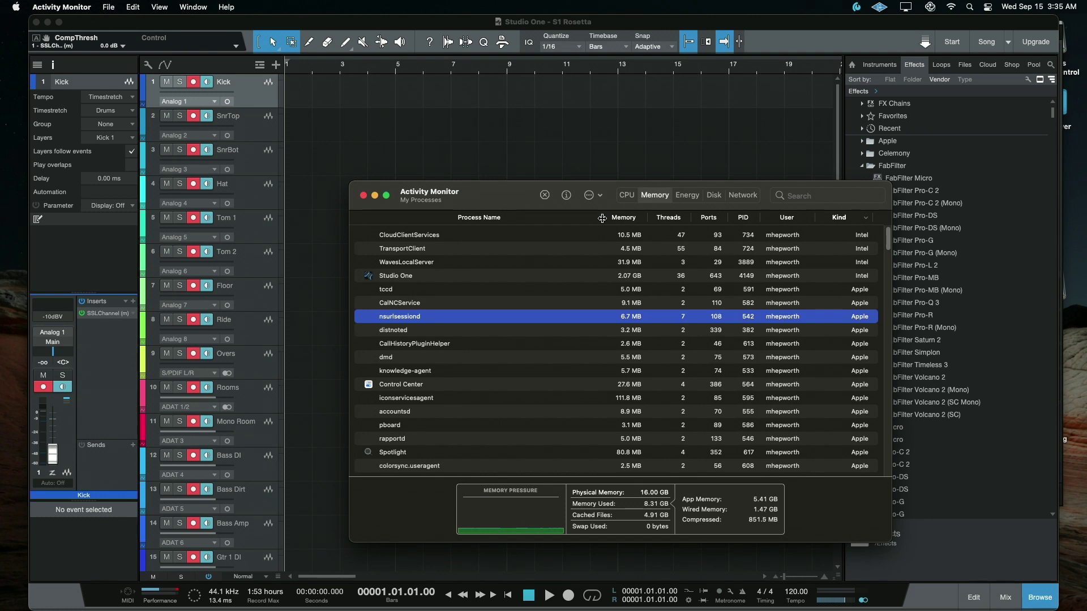
pyautogui.click(405, 276)
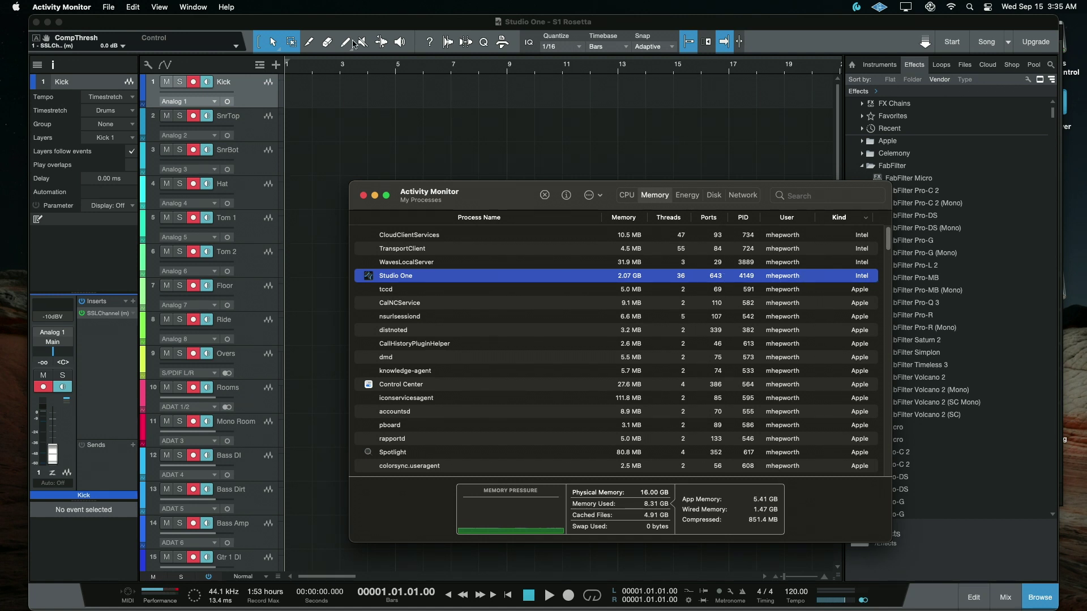
pyautogui.press('super+Tab')
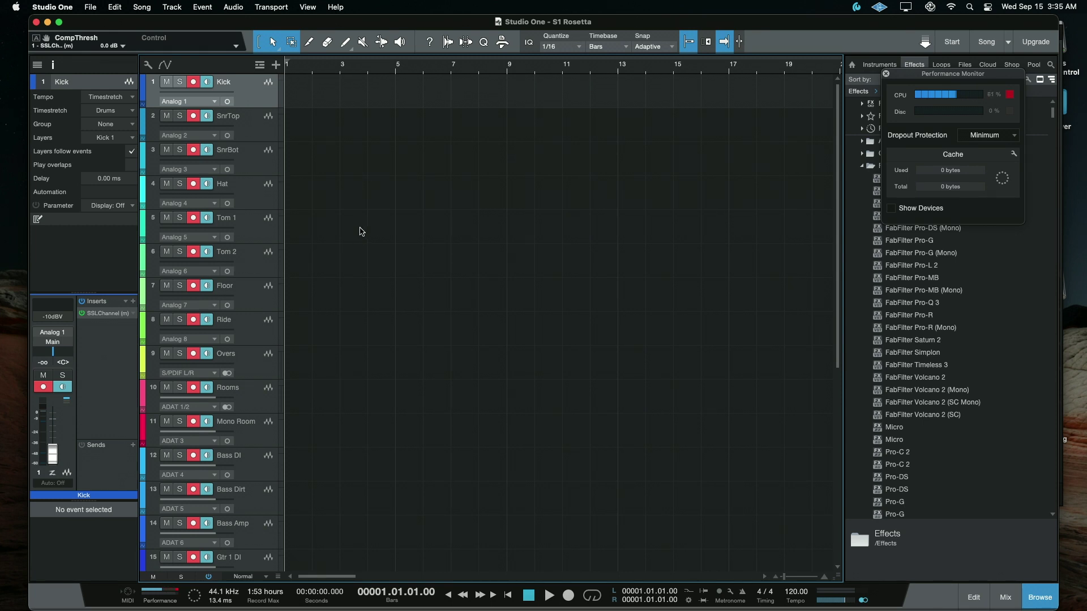
# Step: Briefly toggle the crosshair guides, then open the mixer with F3 and scroll through the channels and inserts
pyautogui.press('2')
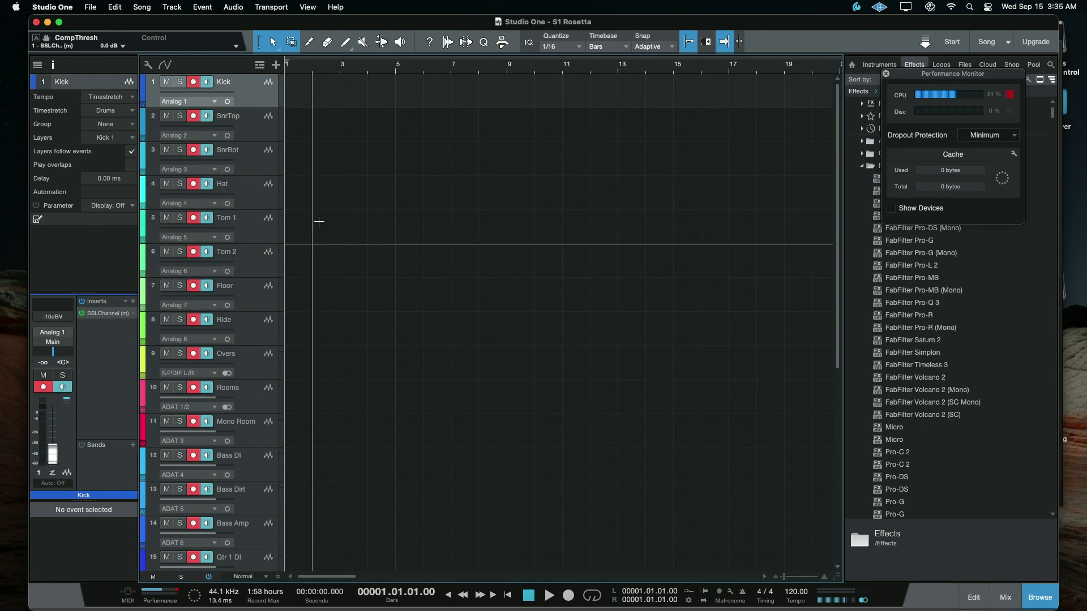
pyautogui.press('1')
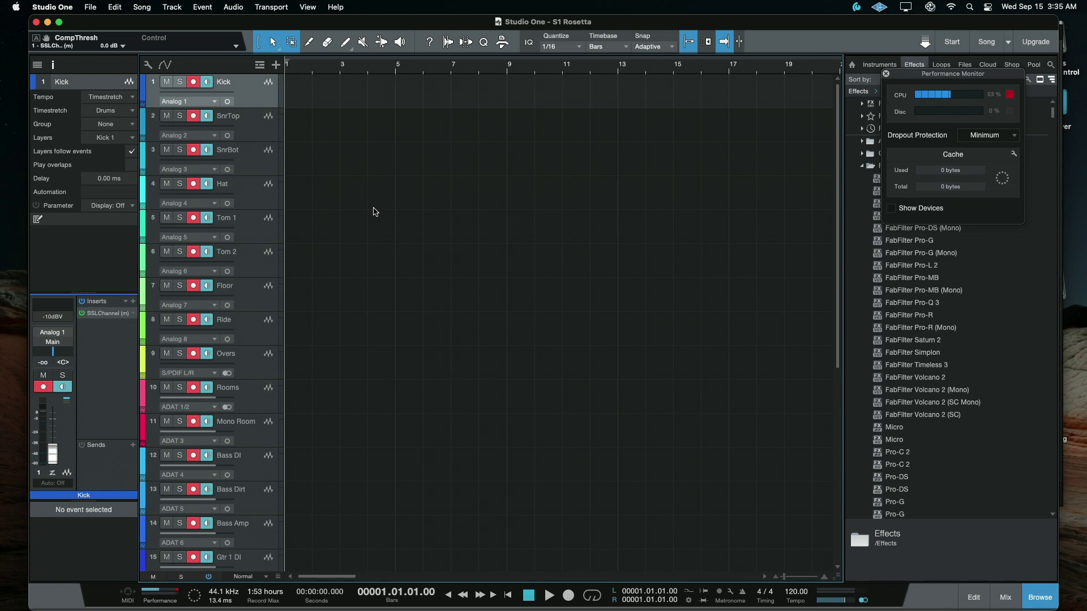
pyautogui.press('F3')
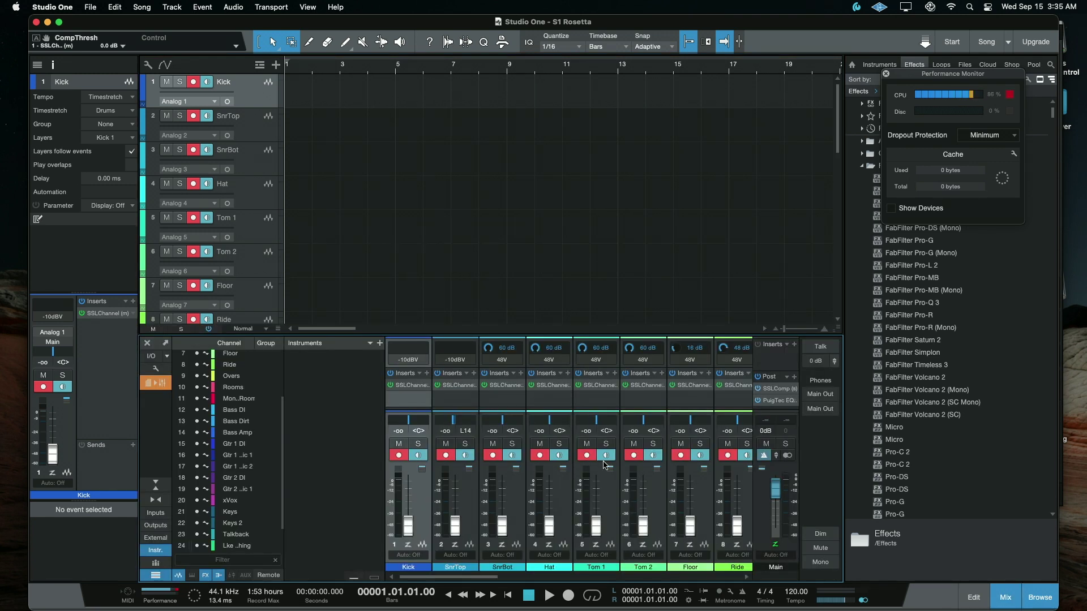
pyautogui.moveTo(464, 577); pyautogui.dragTo(704, 583)
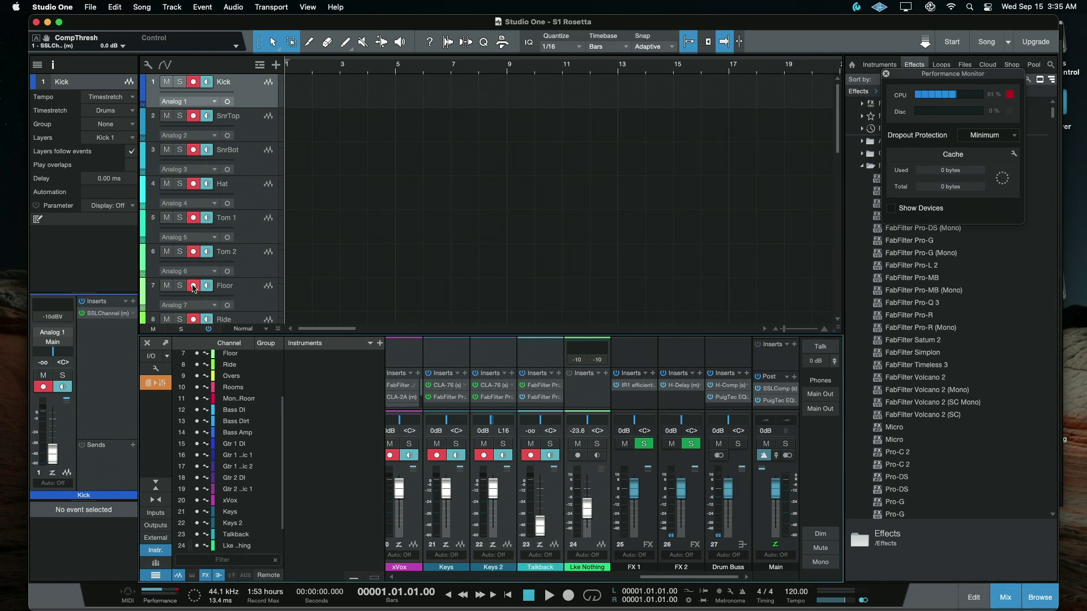
pyautogui.scroll(-6, 267, 199)
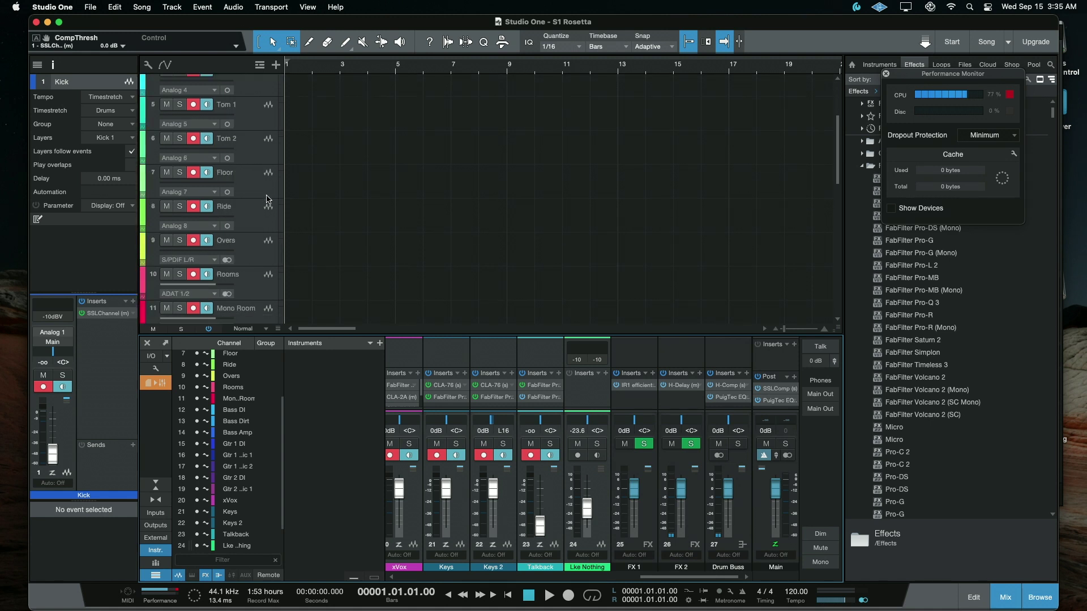
pyautogui.scroll(-10, 268, 199)
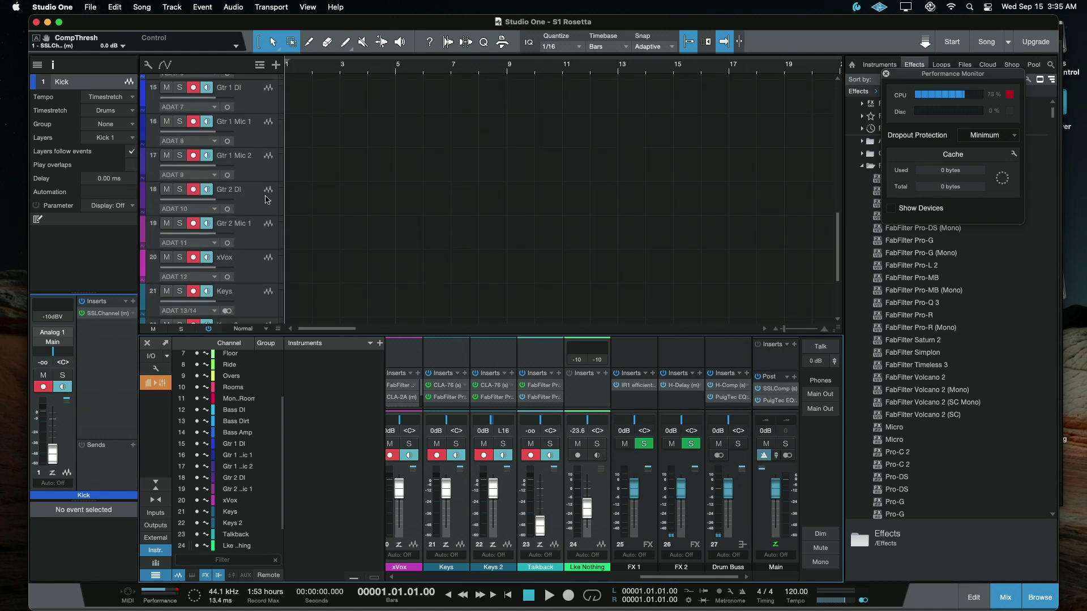
pyautogui.scroll(-1, 204, 238)
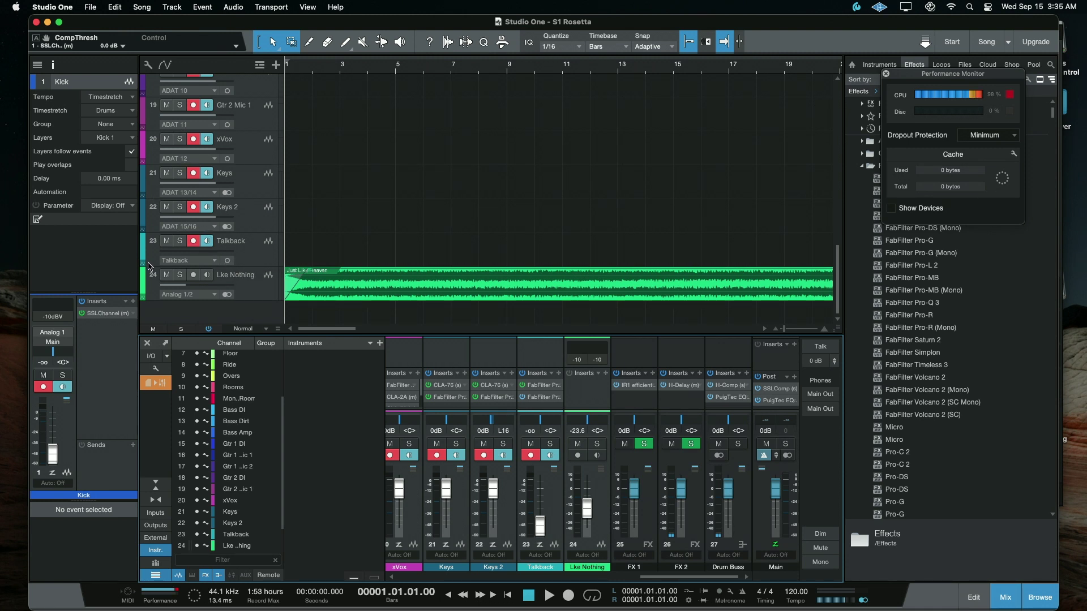
pyautogui.scroll(10, 359, 206)
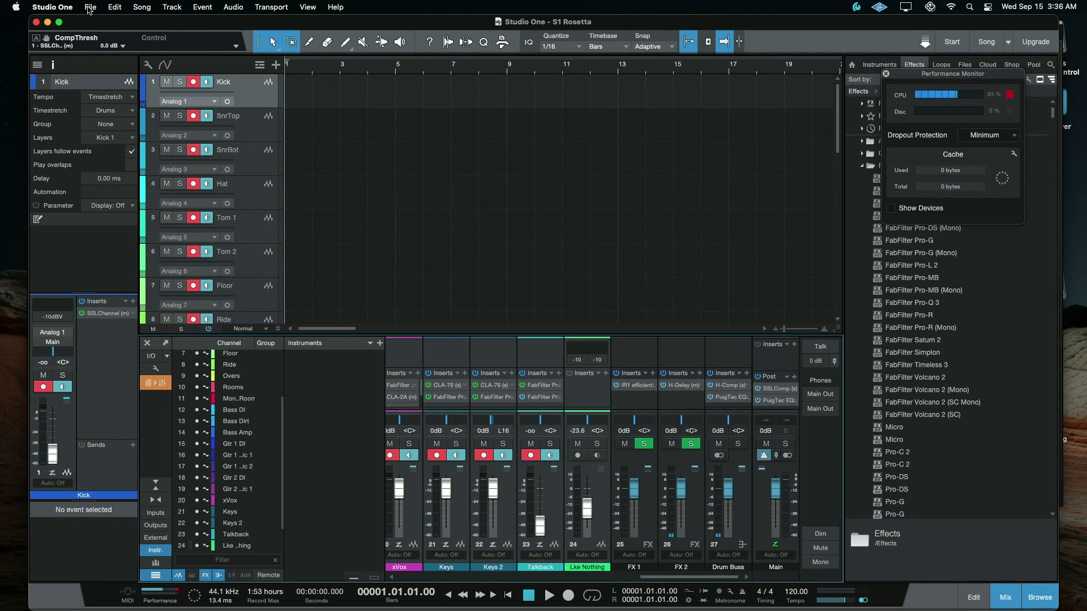
# Step: Confirm the audio setup at 16-sample device block size and 44.1 kHz in Preferences, then close it
pyautogui.click(52, 7)
pyautogui.click(334, 74)
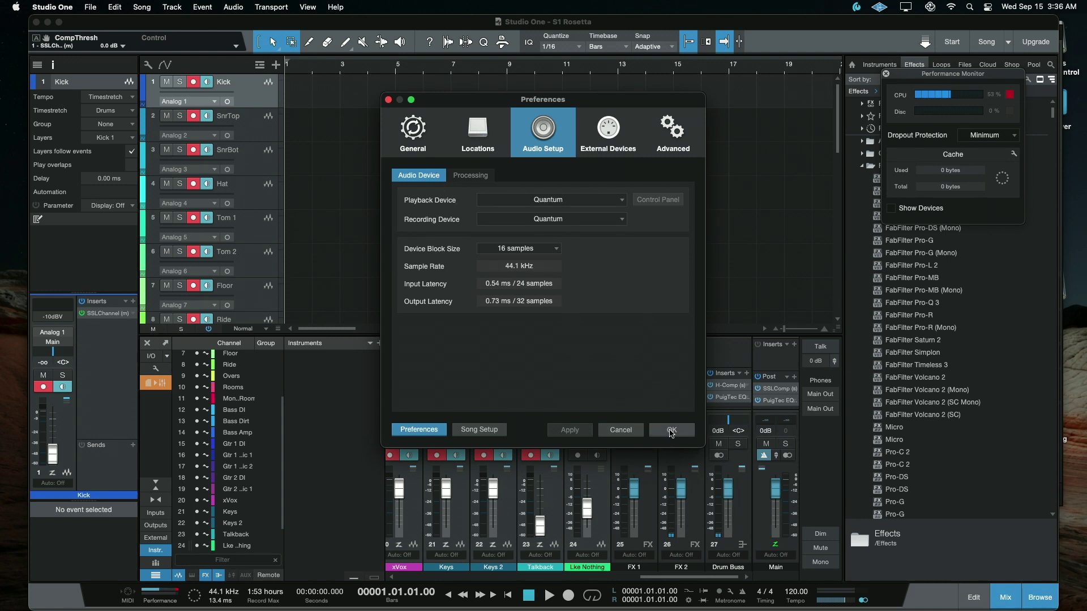
pyautogui.click(671, 431)
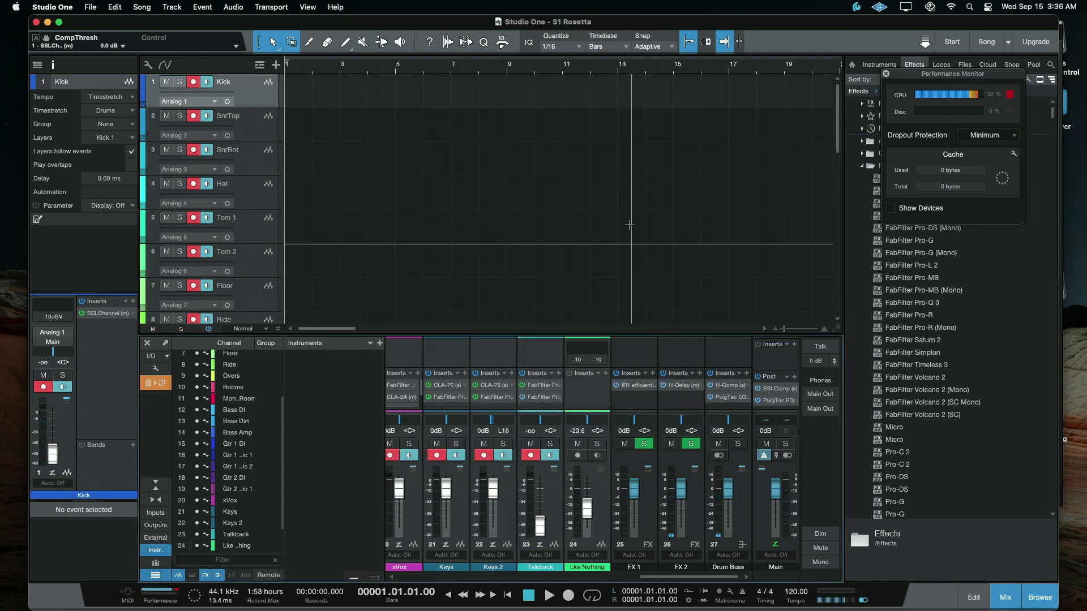
# Step: Close the mixer and record a first take of about 16 bars on all armed tracks
pyautogui.press('F3')
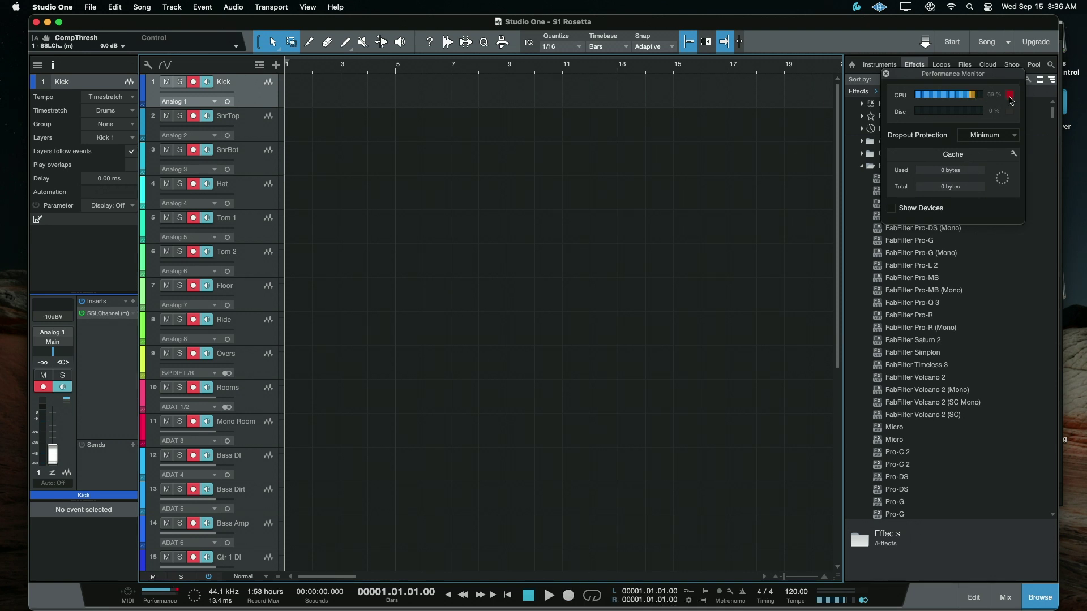
pyautogui.press('KP_Multiply')
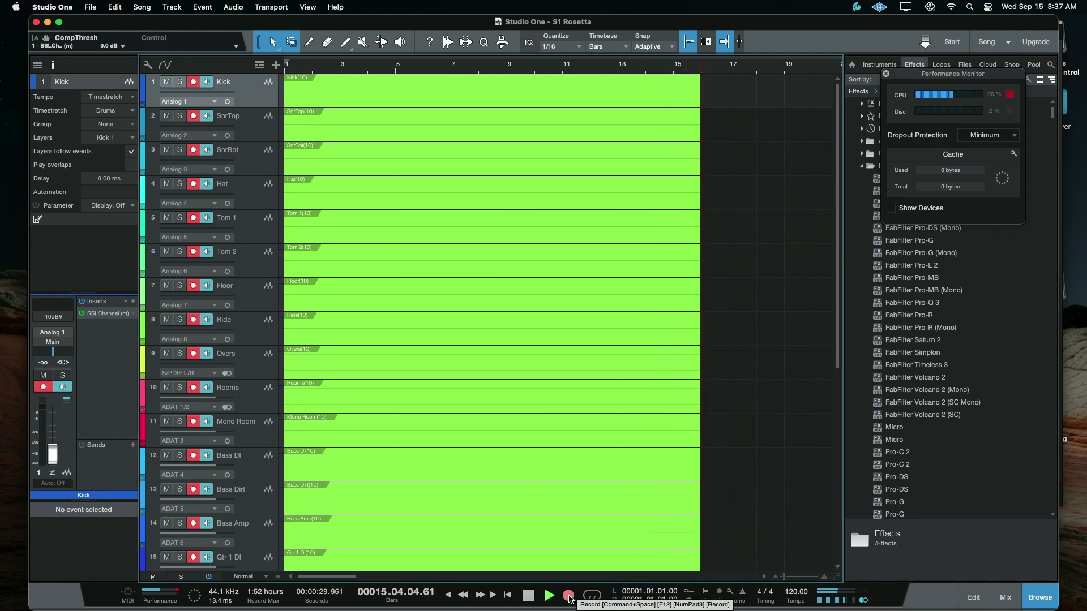
pyautogui.click(569, 596)
# Step: Record several more takes on all tracks, stopping the last one near bar 27
pyautogui.click(568, 596)
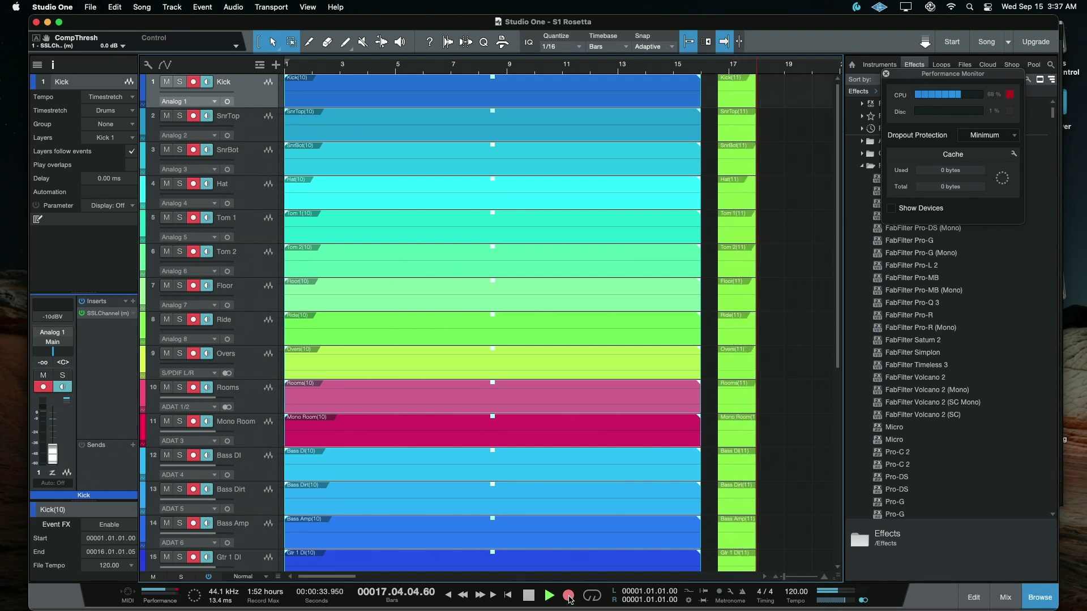
pyautogui.click(569, 596)
pyautogui.click(568, 596)
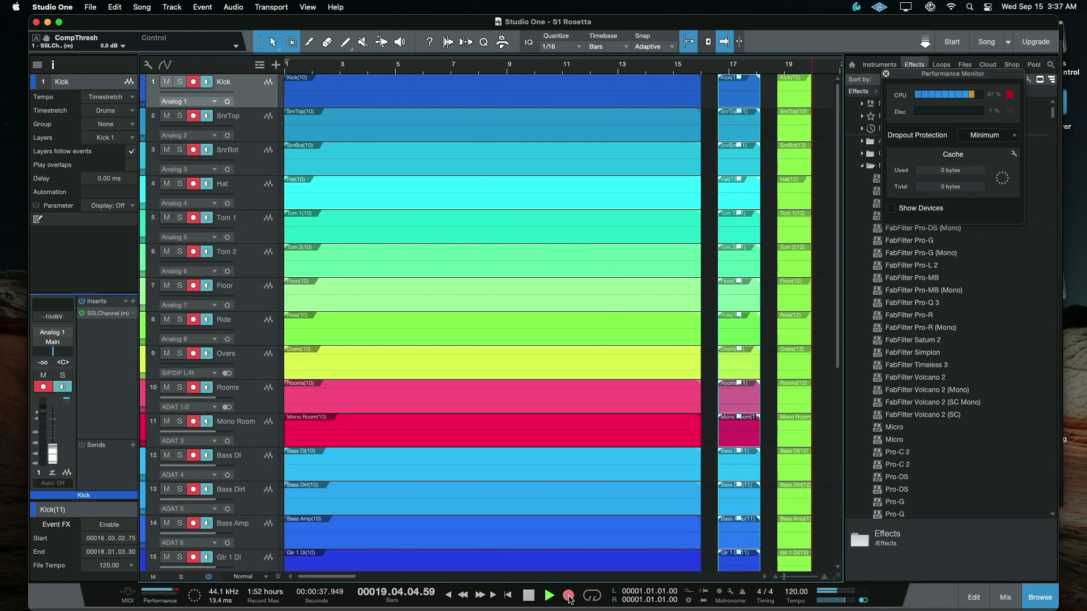
pyautogui.click(568, 596)
pyautogui.click(568, 596)
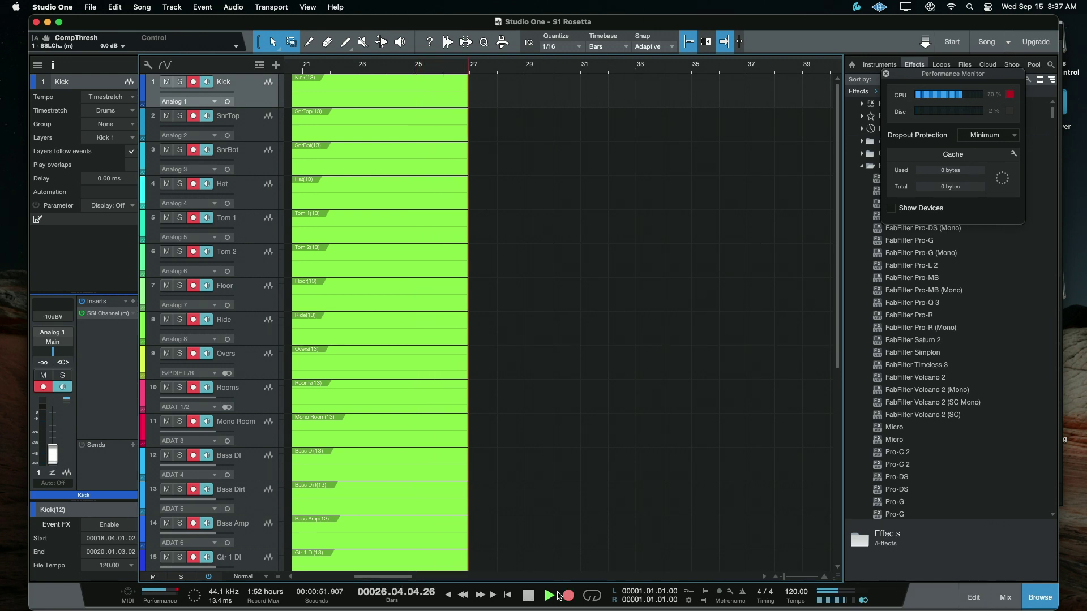
pyautogui.press('space')
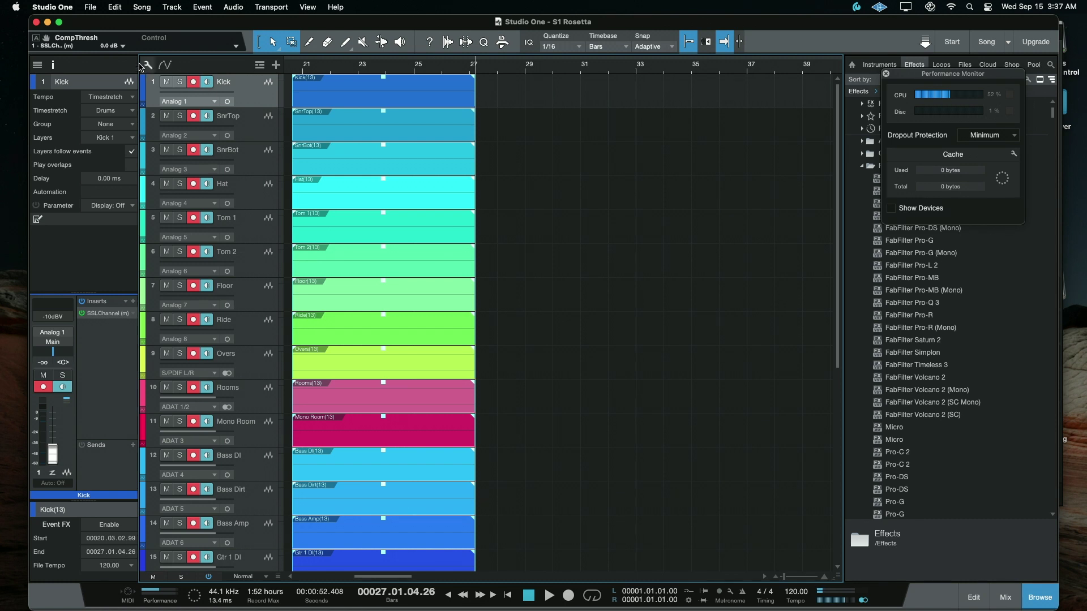
# Step: Quit Studio One without saving the S1 Rosetta song and delete its newly recorded files
pyautogui.click(51, 7)
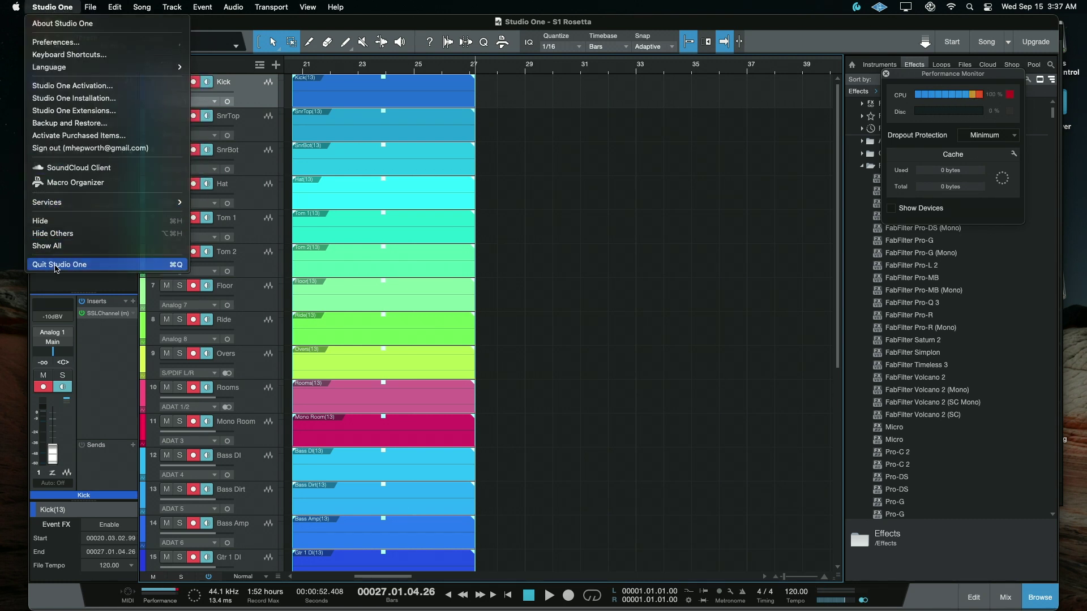
pyautogui.click(56, 266)
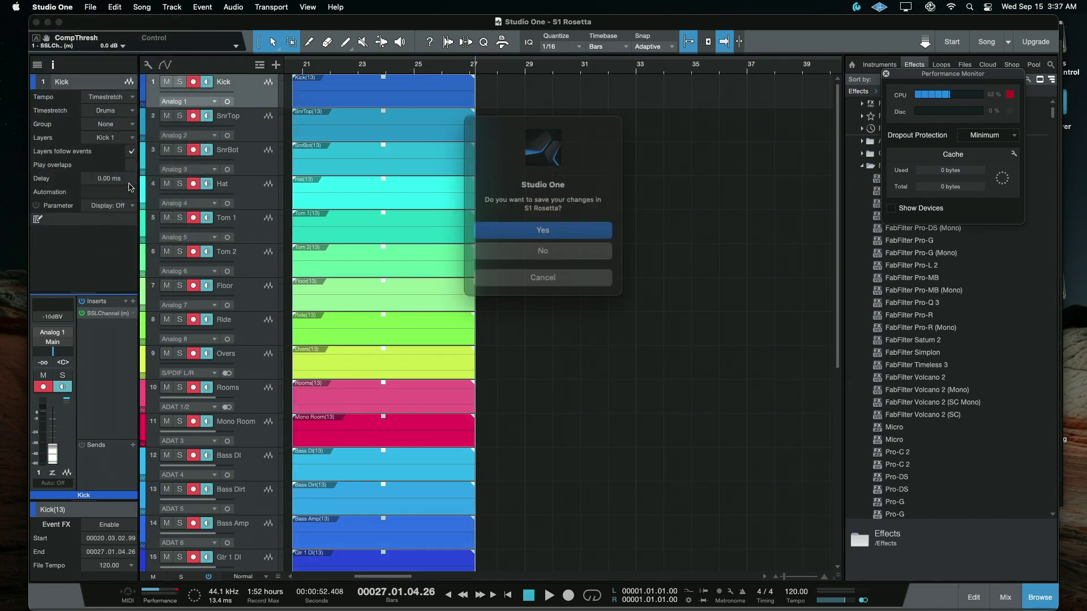
pyautogui.click(544, 249)
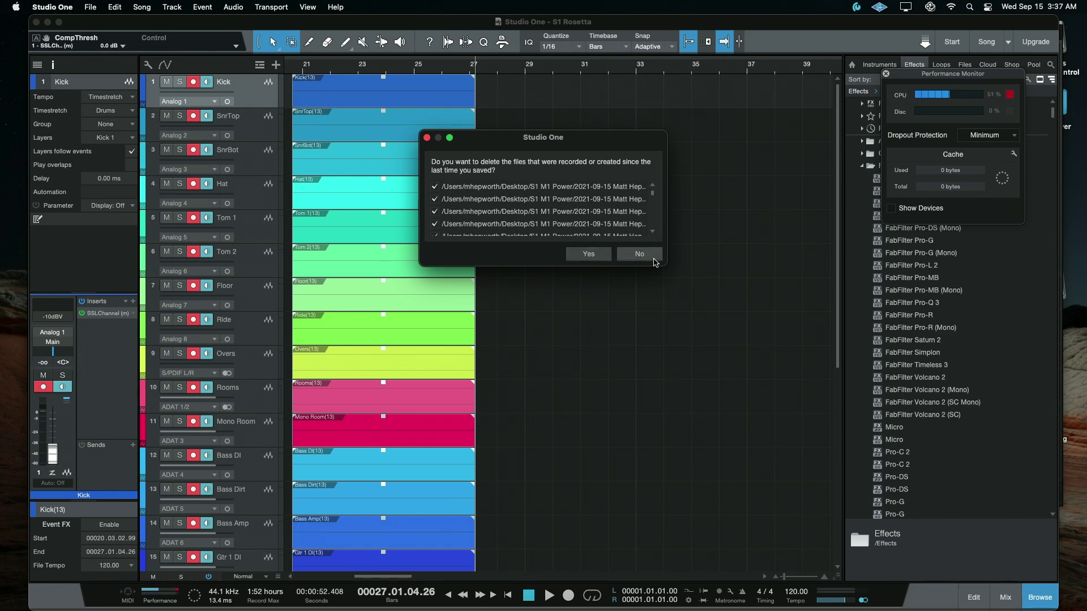
pyautogui.click(592, 257)
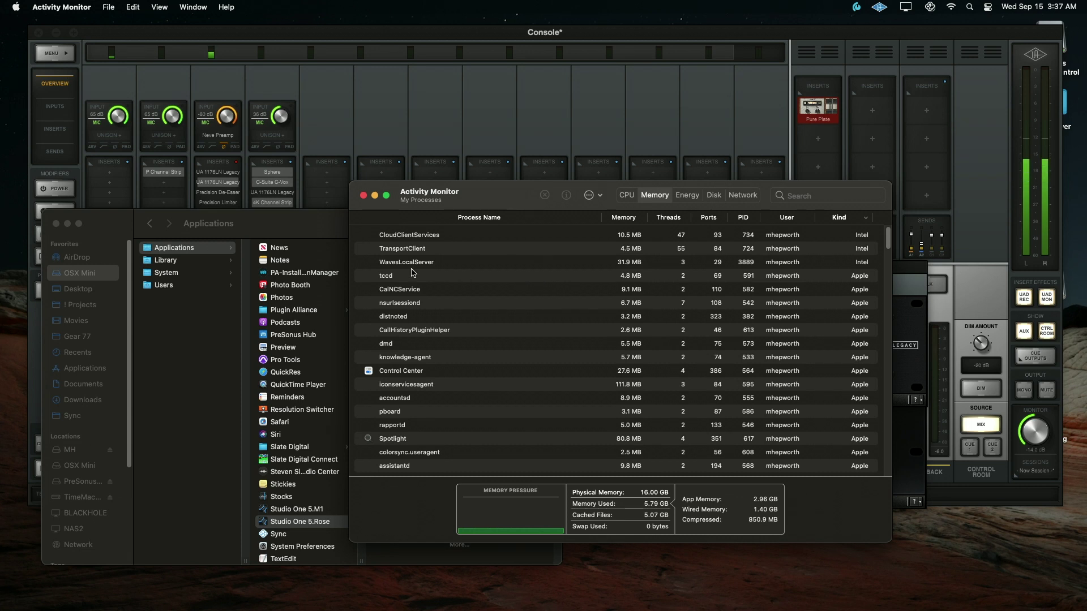
pyautogui.click(273, 216)
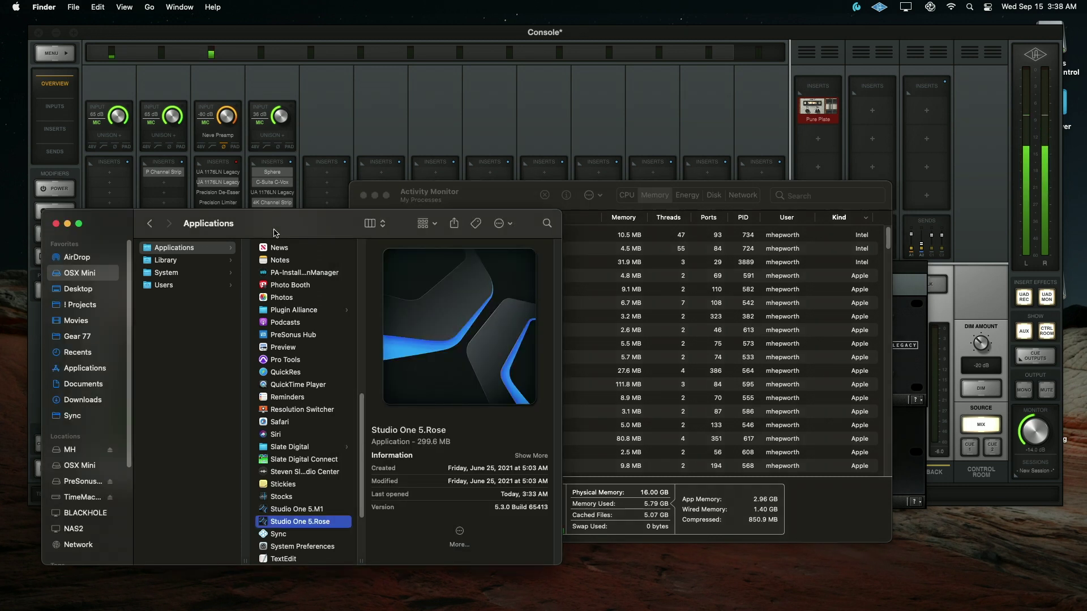
# Step: Launch Studio One 5.M1 from the Applications folder in Finder
pyautogui.click(309, 511)
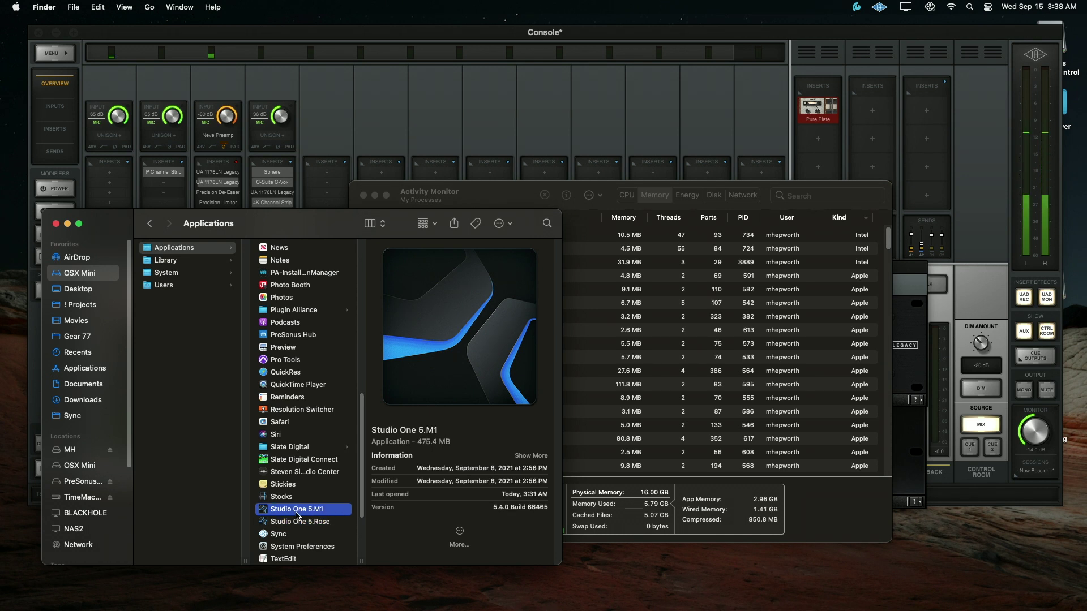
pyautogui.doubleClick(297, 511)
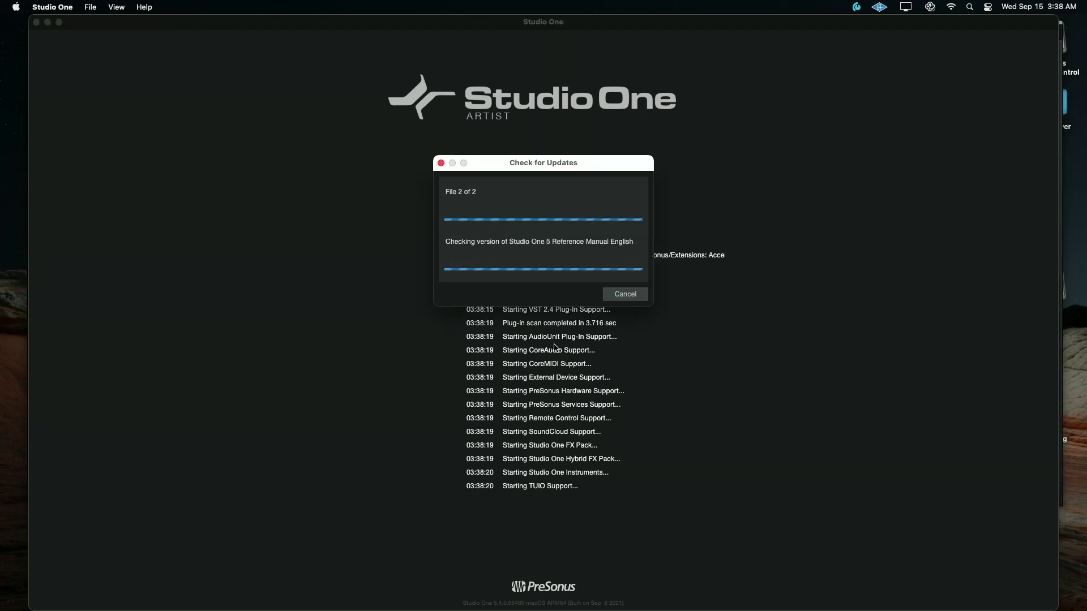
# Step: Decline the extension update prompt and open S1 Rosetta from Recent Files
pyautogui.click(511, 276)
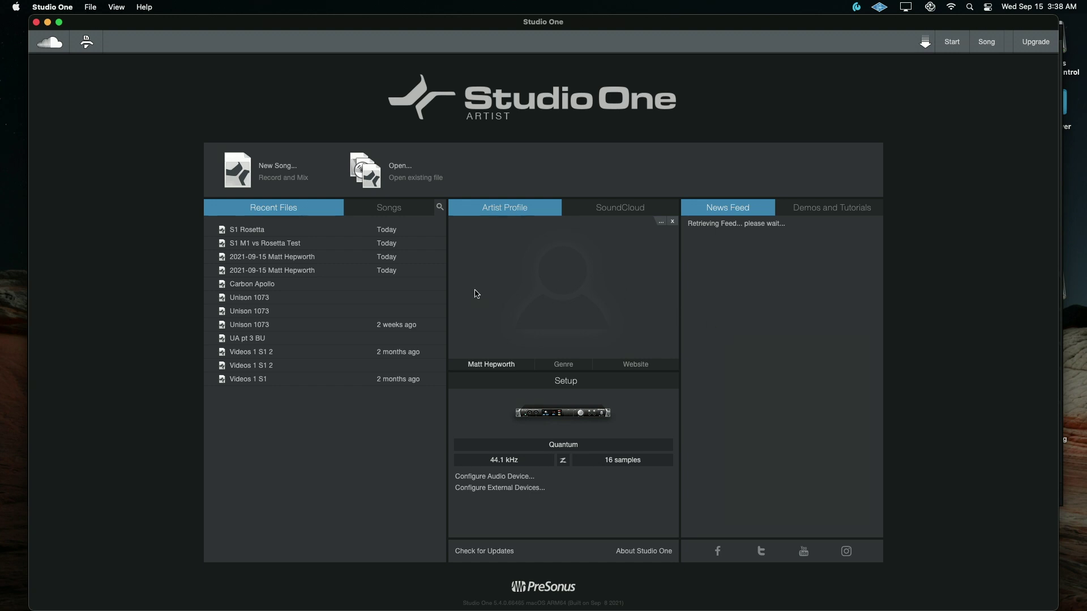
pyautogui.click(247, 230)
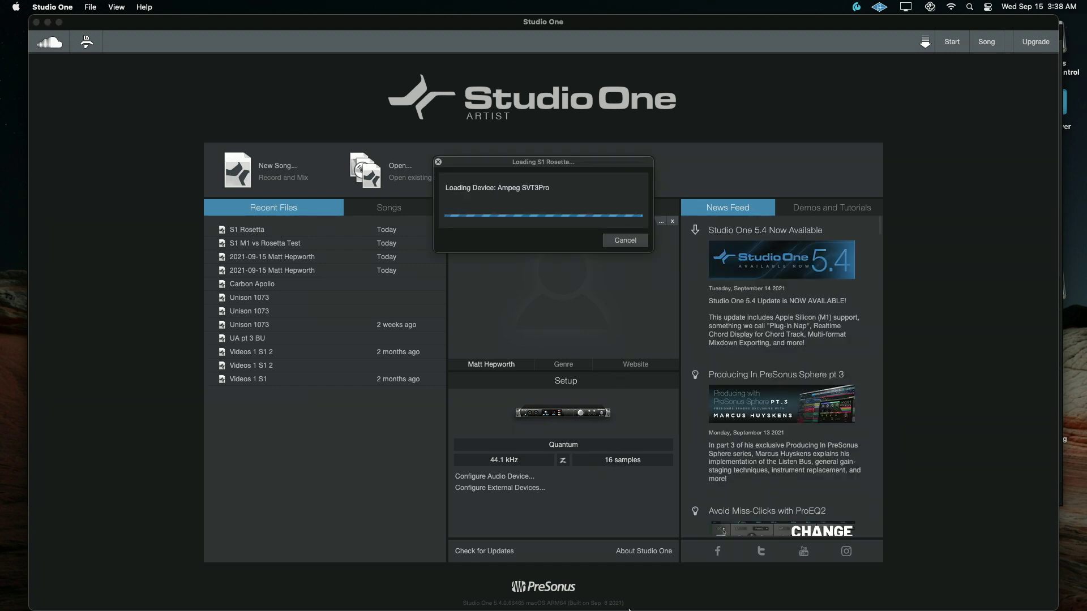
pyautogui.click(700, 572)
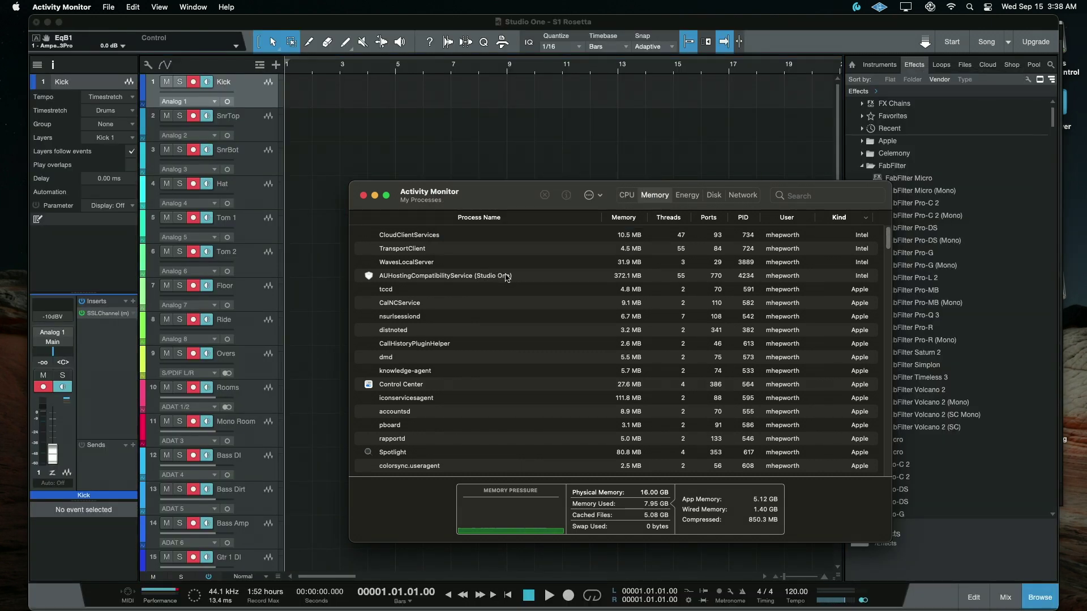
# Step: Sort Activity Monitor by process name and select the Studio One process
pyautogui.click(482, 218)
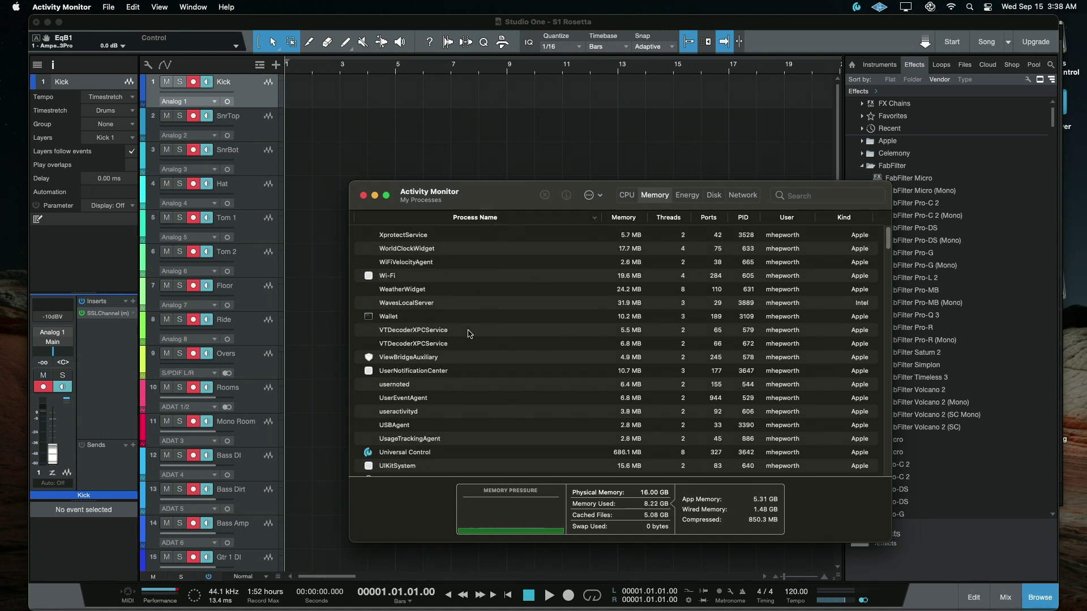
pyautogui.scroll(-10, 465, 365)
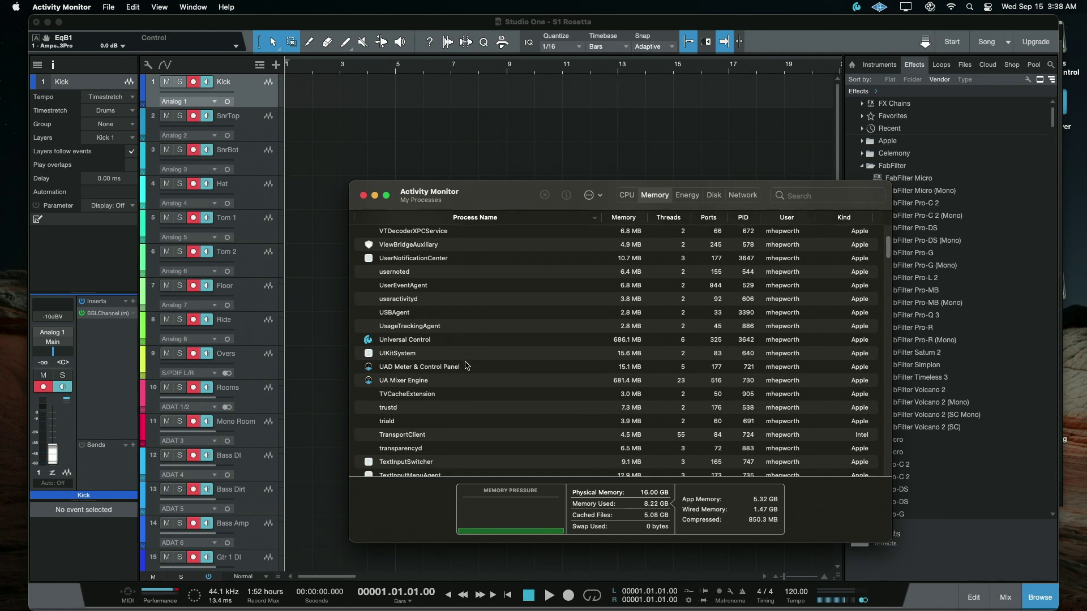
pyautogui.scroll(-6, 466, 365)
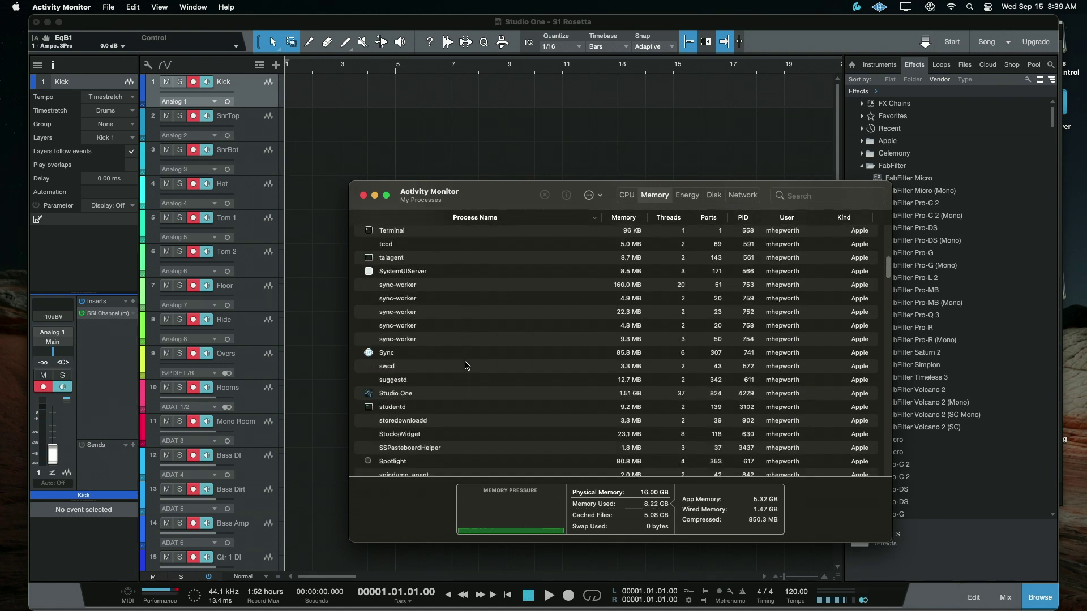
pyautogui.click(436, 395)
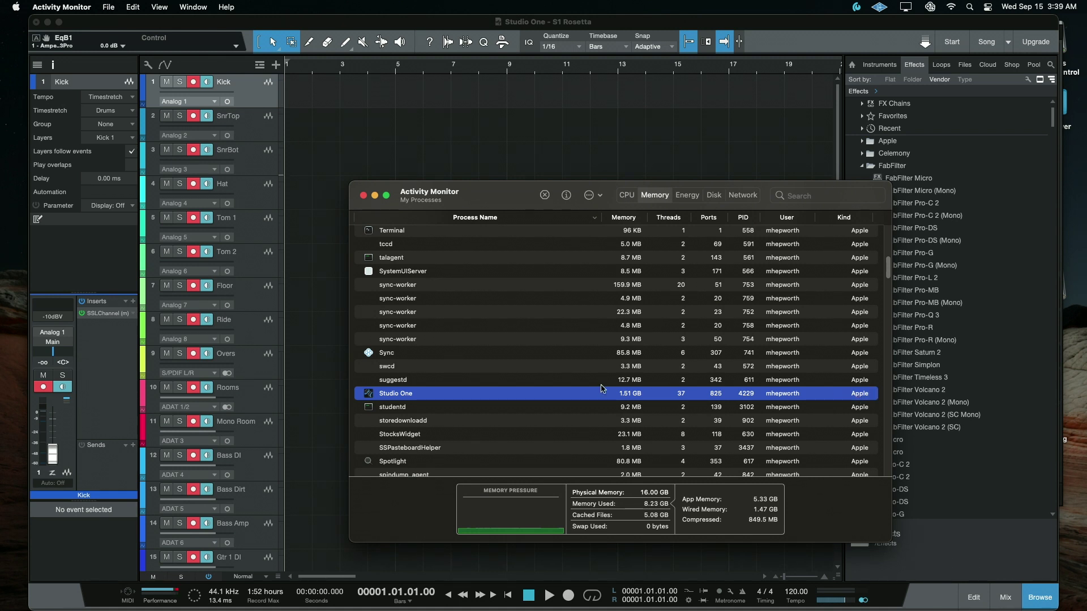
pyautogui.scroll(15, 661, 379)
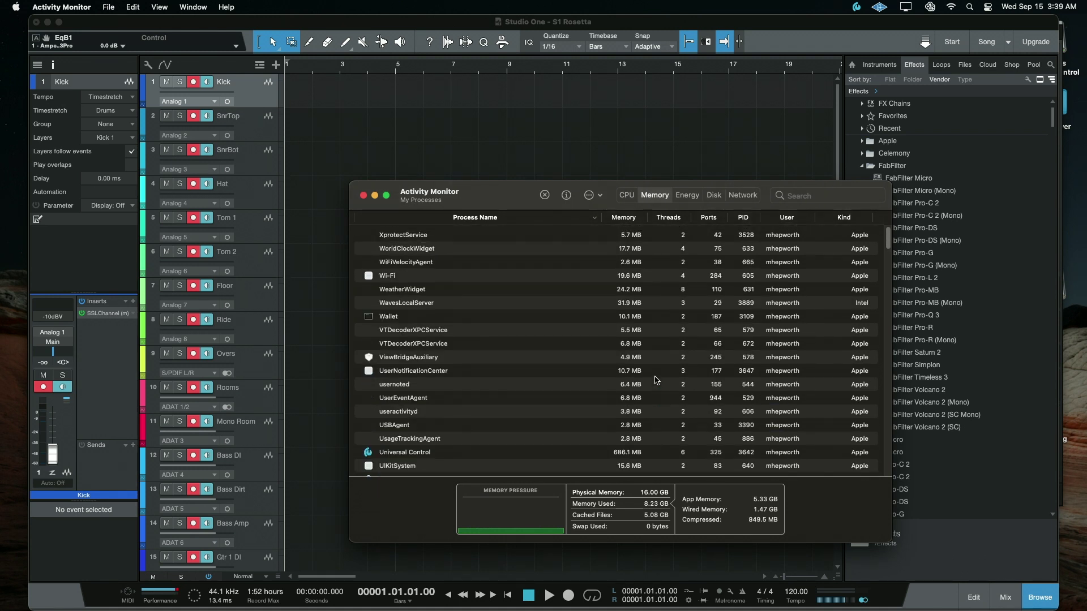
# Step: Sort by memory, check the Intel AUHostingCompatibilityService at about 378 MB, then return to Studio One
pyautogui.click(627, 219)
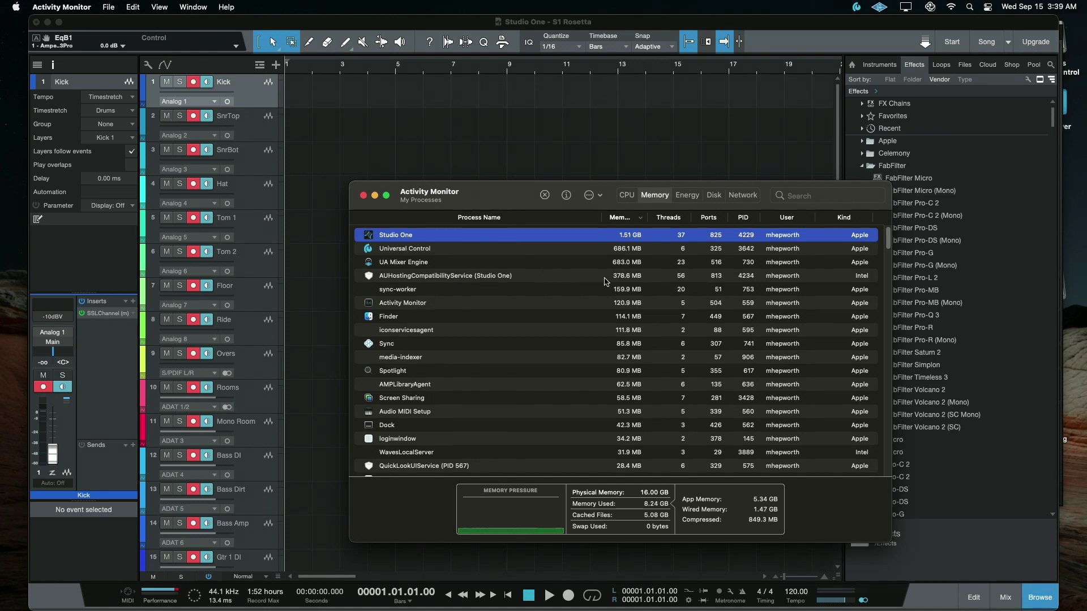
pyautogui.click(505, 276)
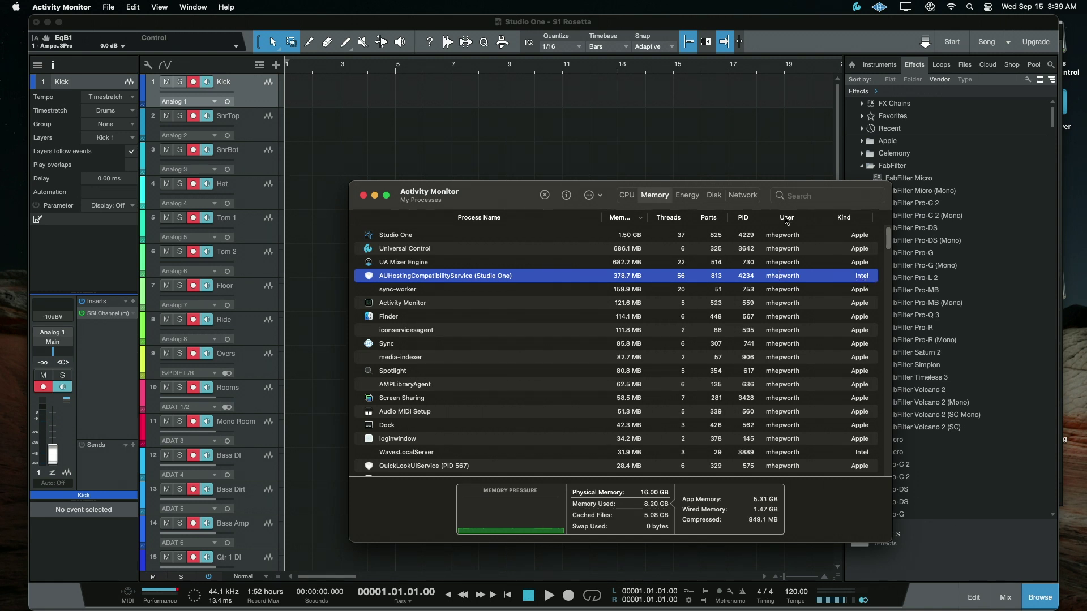
pyautogui.click(791, 47)
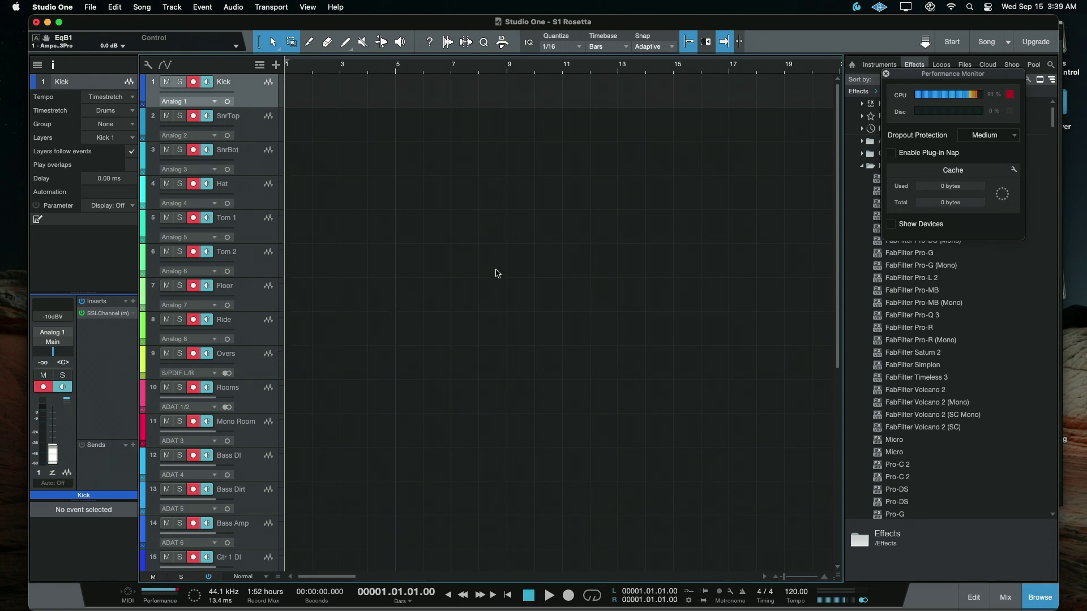
pyautogui.click(65, 8)
pyautogui.click(55, 42)
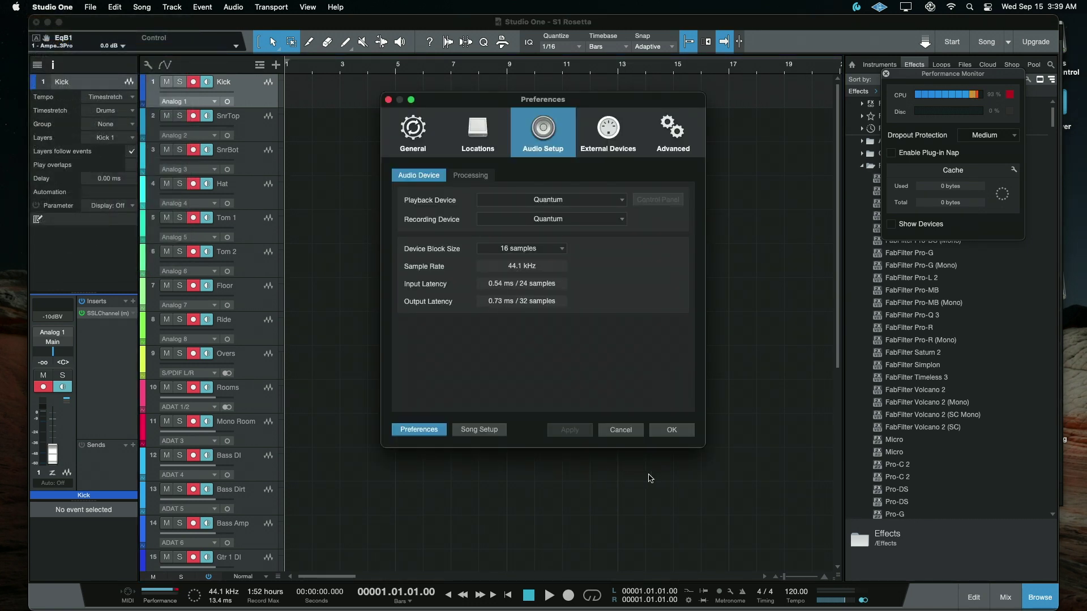
pyautogui.click(673, 430)
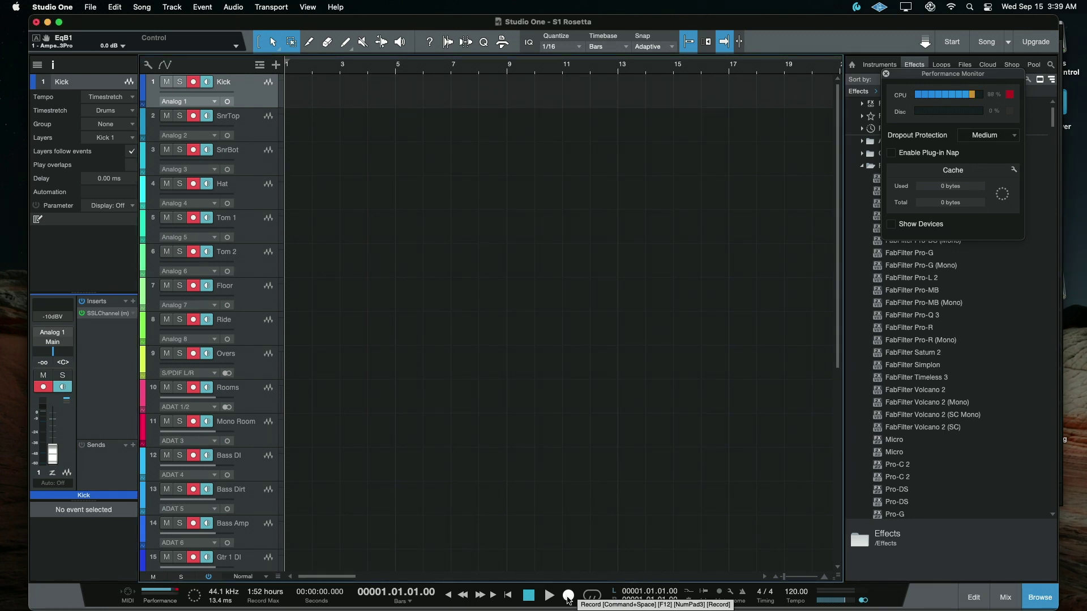
pyautogui.click(568, 596)
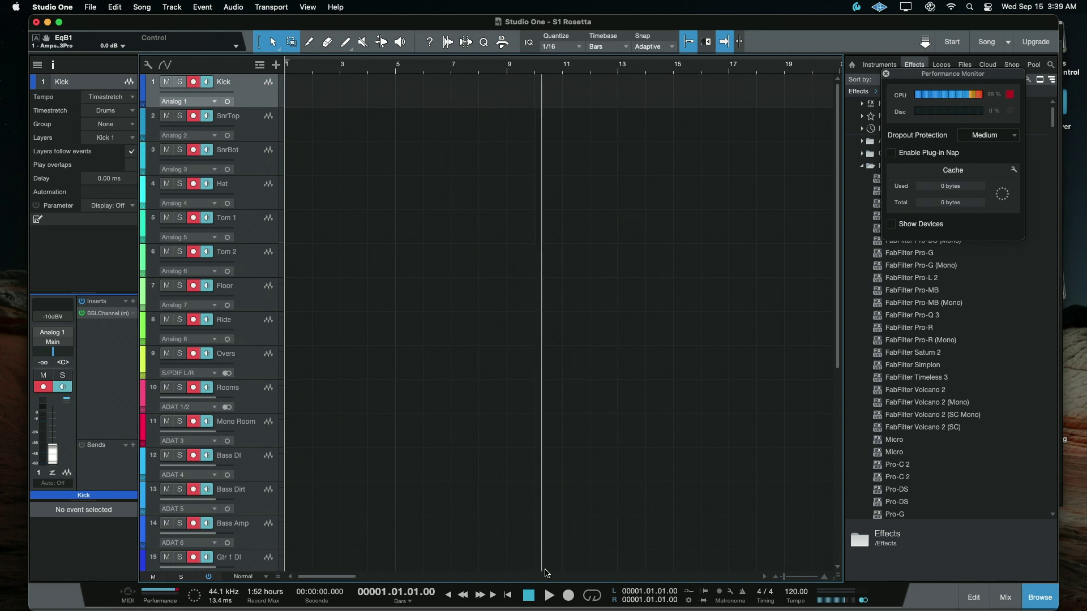
pyautogui.click(568, 596)
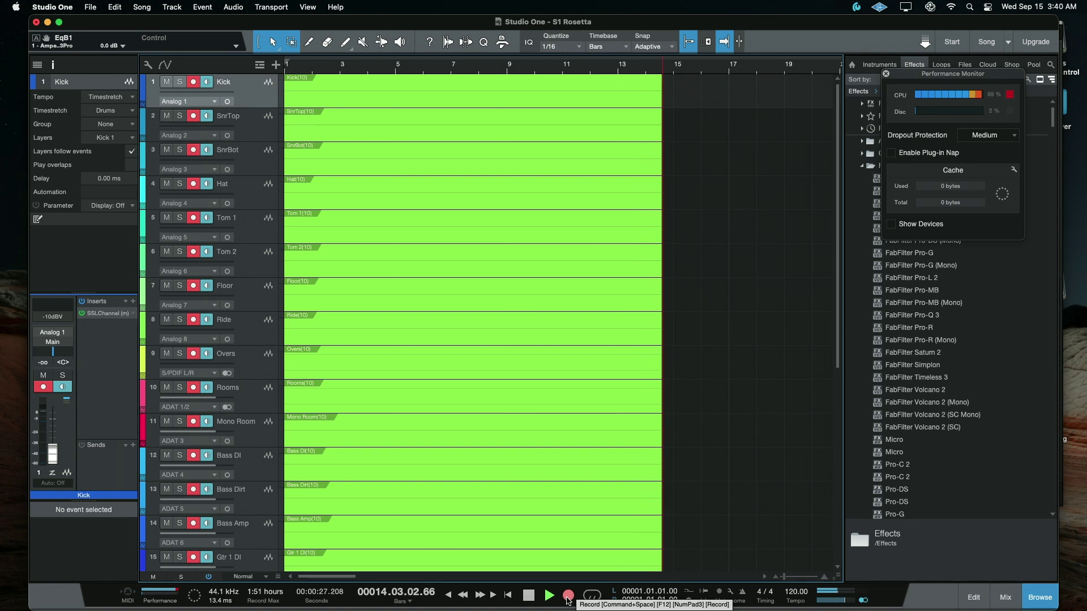
# Step: Stop the current take and record two new passes on all tracks from around bar 19
pyautogui.click(568, 595)
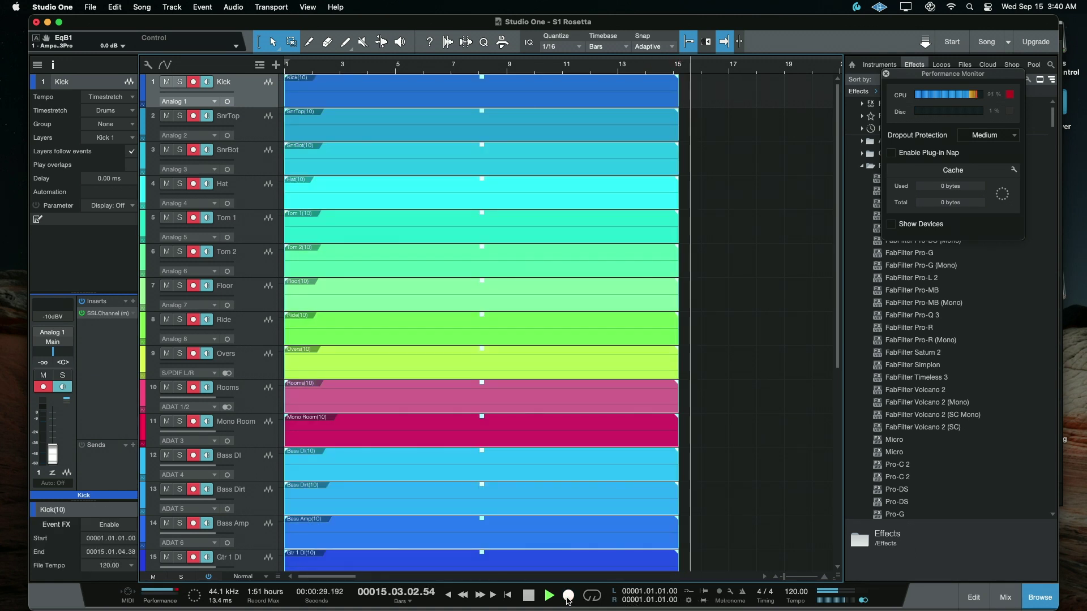
pyautogui.click(568, 596)
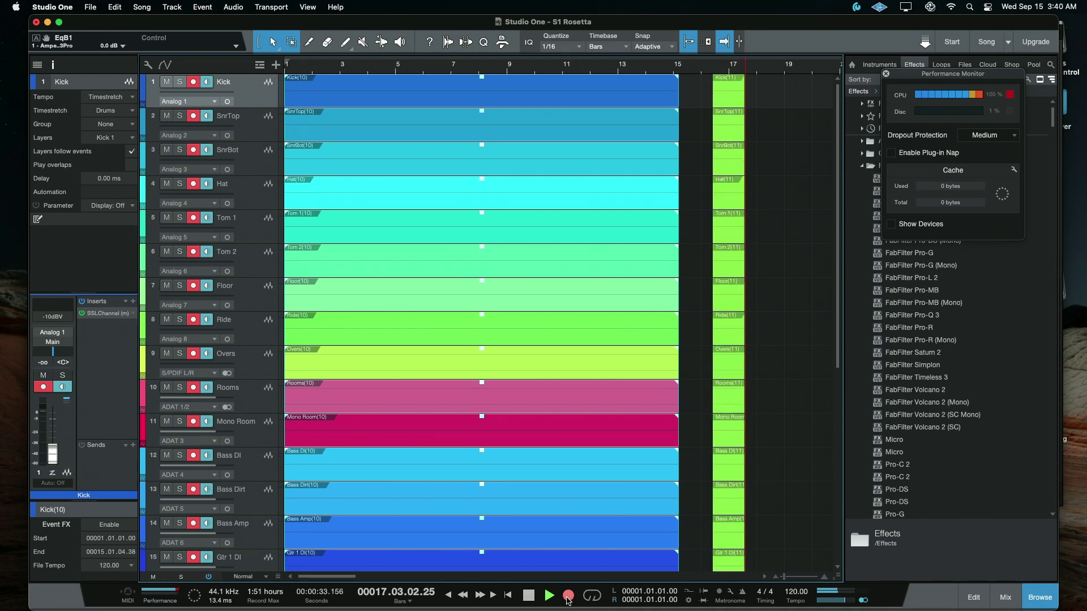
pyautogui.click(568, 596)
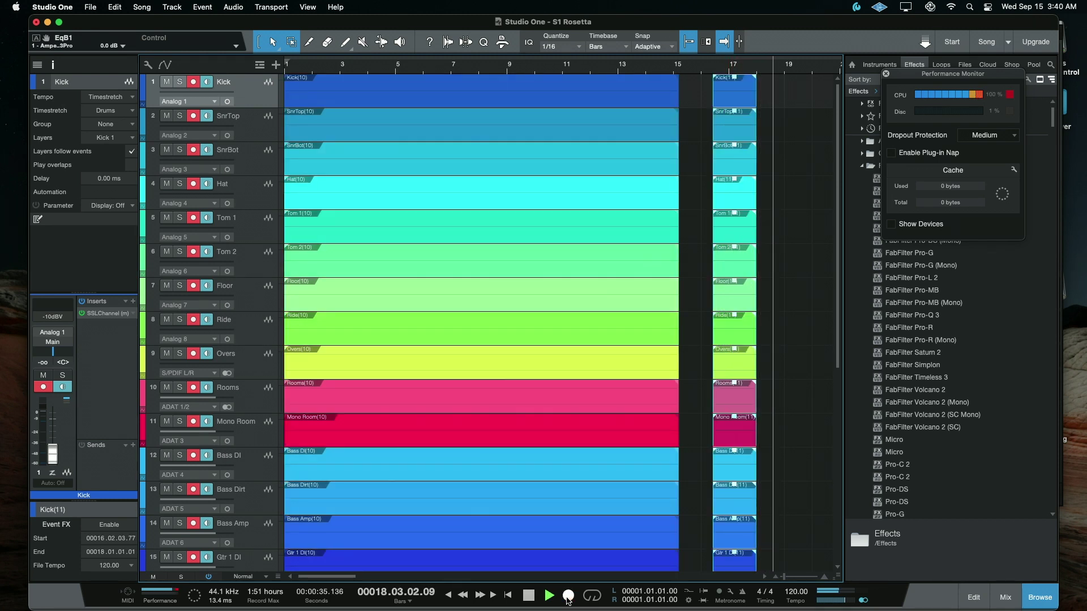
pyautogui.click(568, 596)
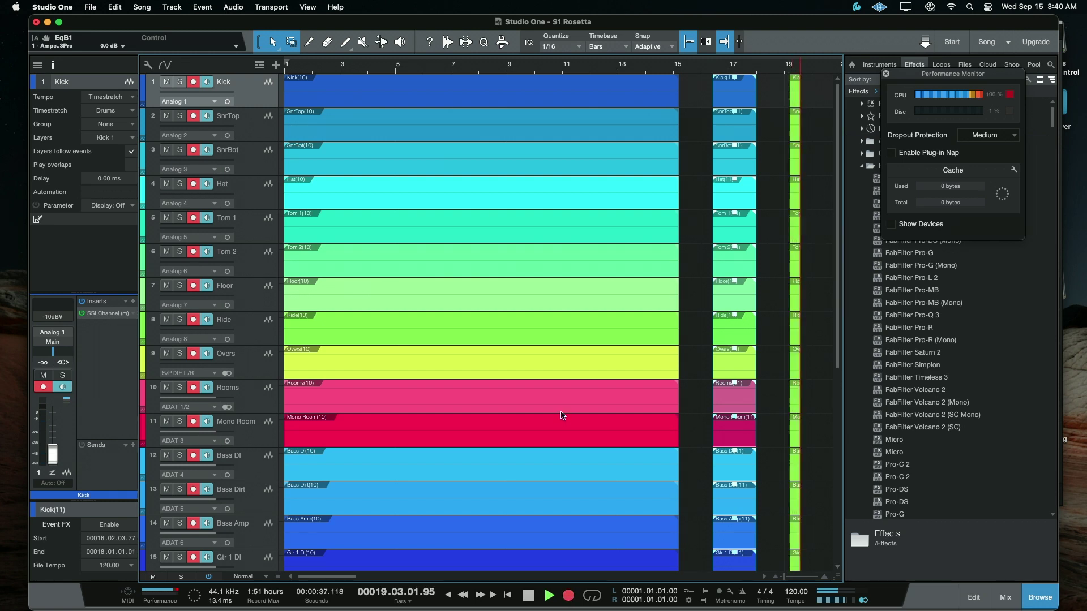
pyautogui.scroll(-10, 559, 416)
pyautogui.scroll(10, 560, 418)
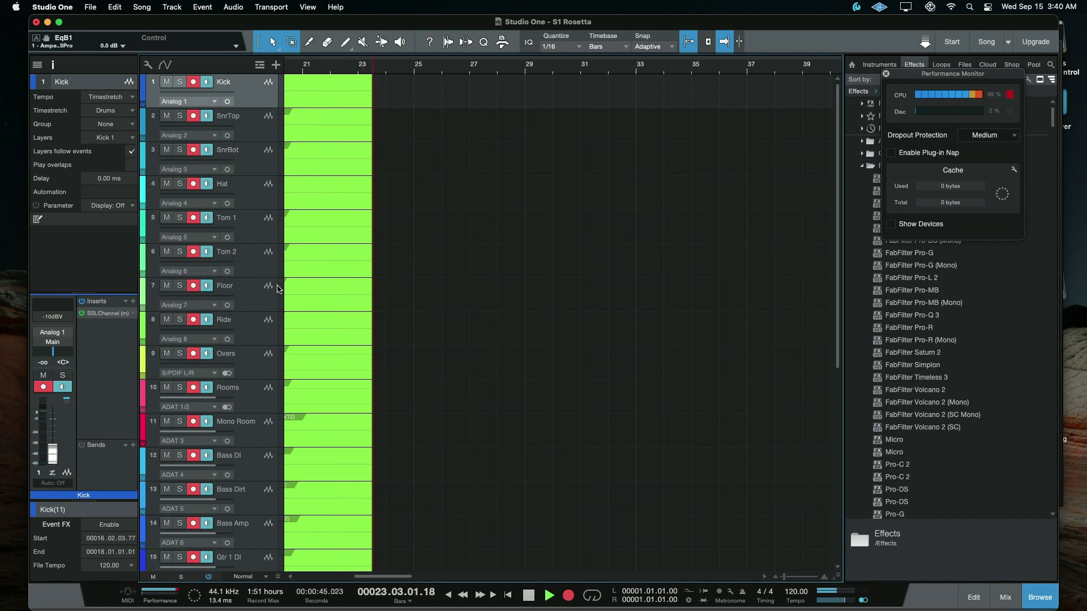
# Step: Bring up the mixer and inspect the ENGL amp on the Gtr 2 DI channel
pyautogui.press('F3')
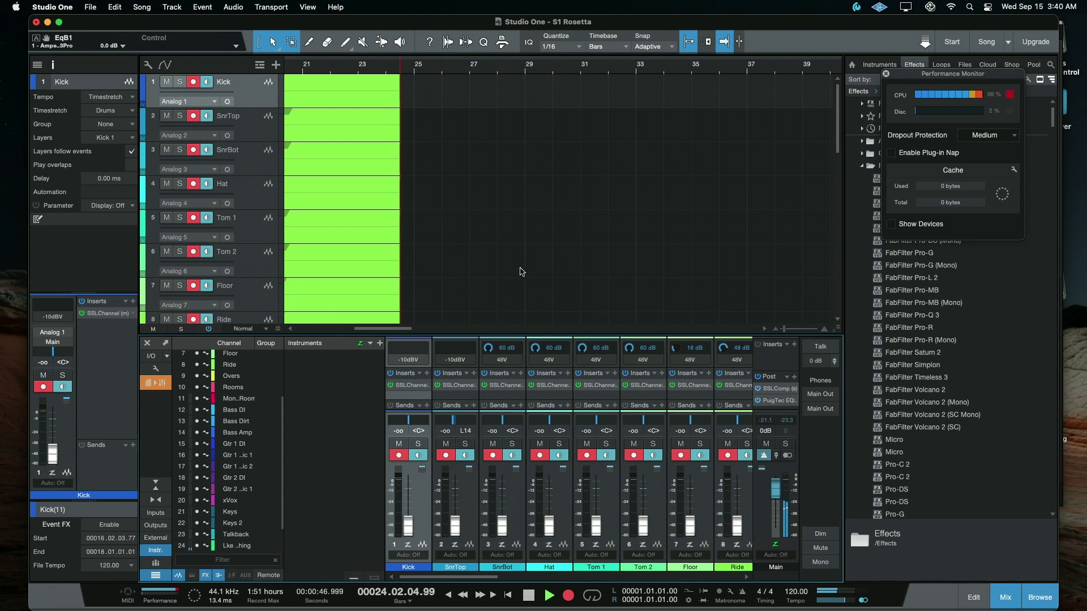
pyautogui.moveTo(465, 578); pyautogui.dragTo(605, 584)
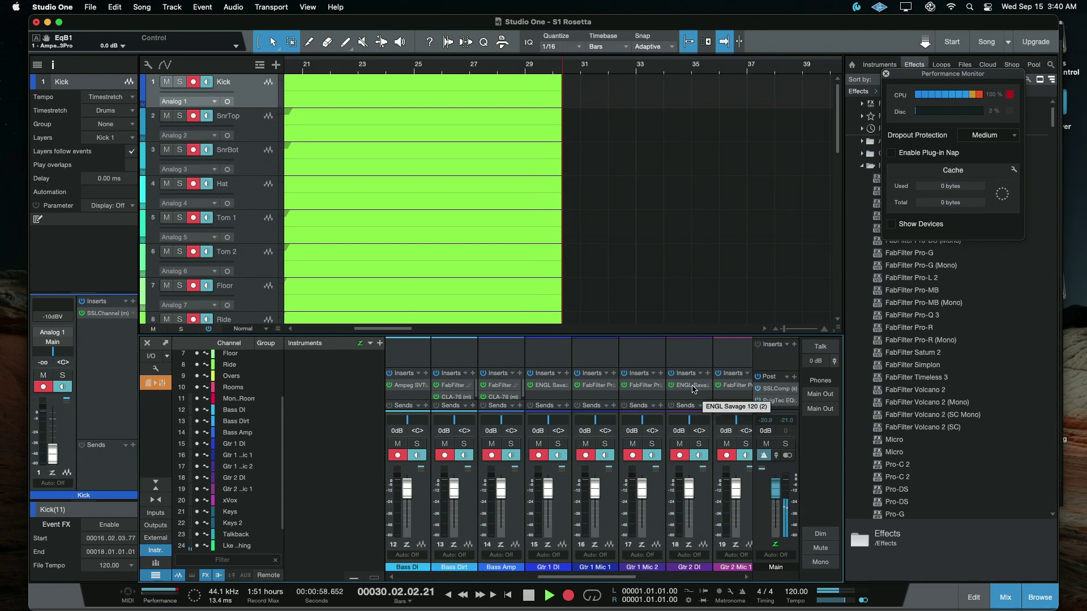
pyautogui.click(693, 389)
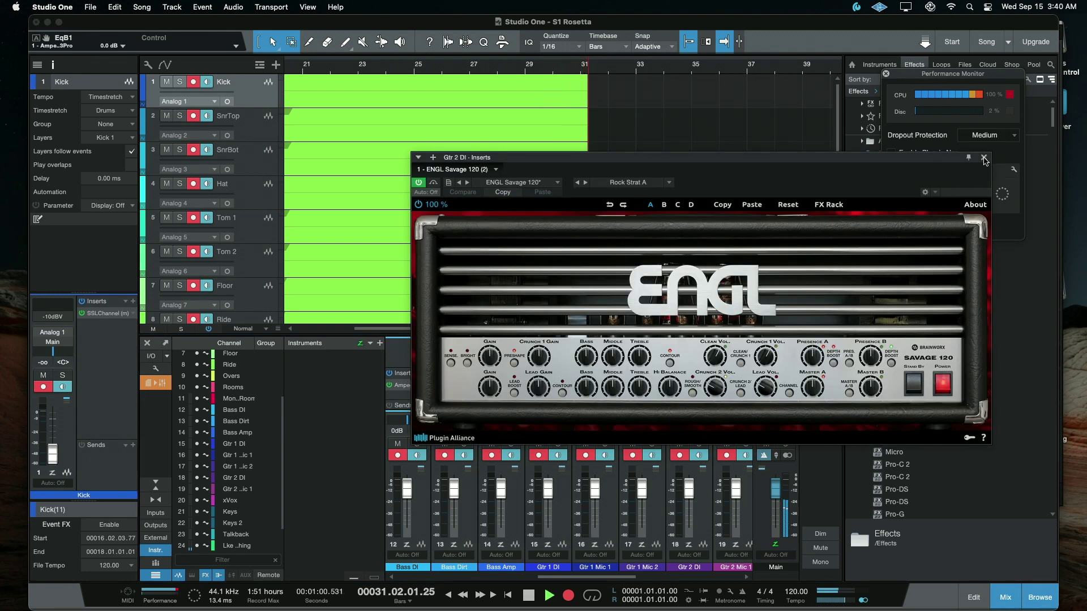
pyautogui.click(982, 157)
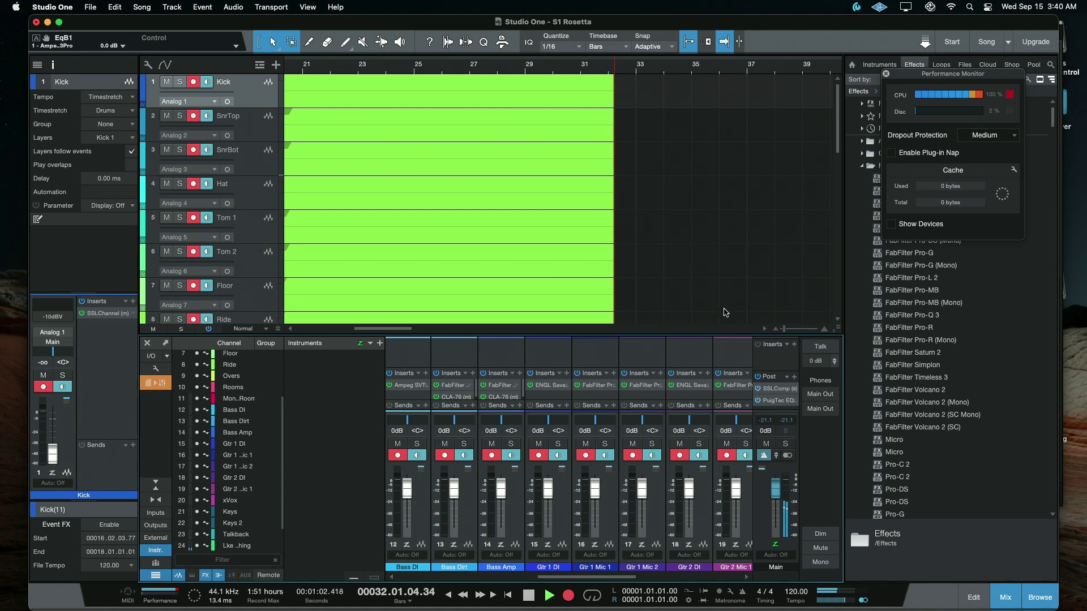
# Step: Copy ENGL Savage 120 from Gtr 1 DI onto Gtr 1 Mic 1 and Mic 2, then stop recording near bar 49
pyautogui.click(555, 396)
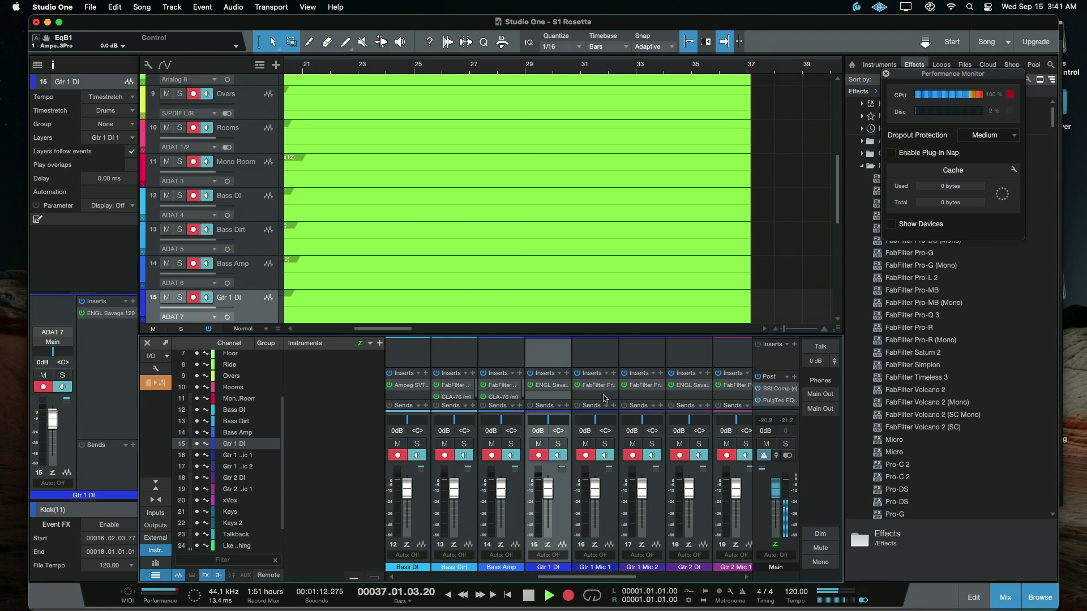
pyautogui.moveTo(605, 398); pyautogui.dragTo(606, 398)
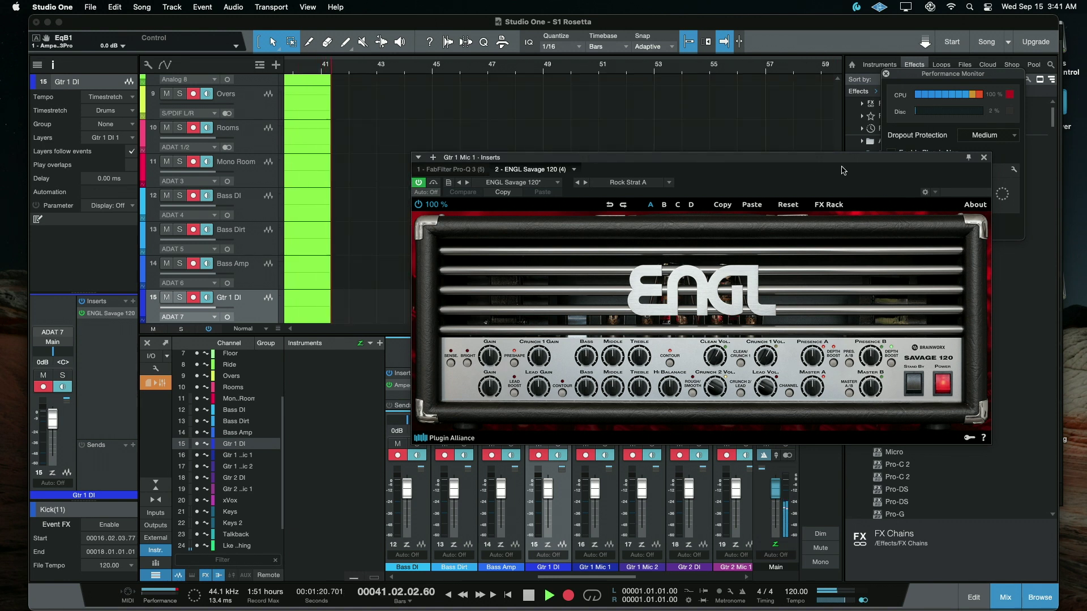
pyautogui.click(984, 158)
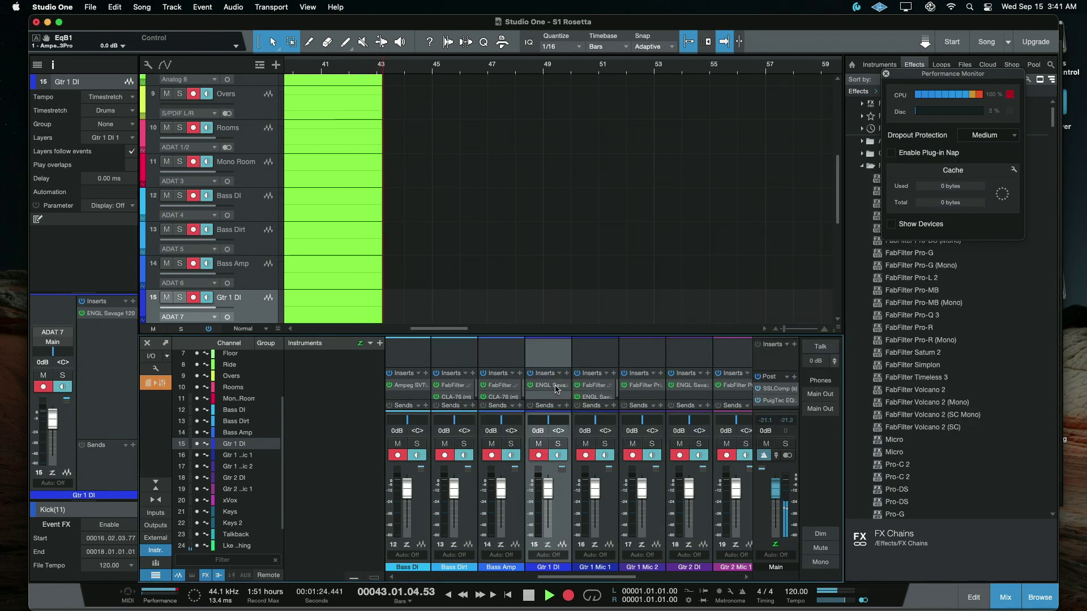
pyautogui.moveTo(554, 388); pyautogui.dragTo(649, 401)
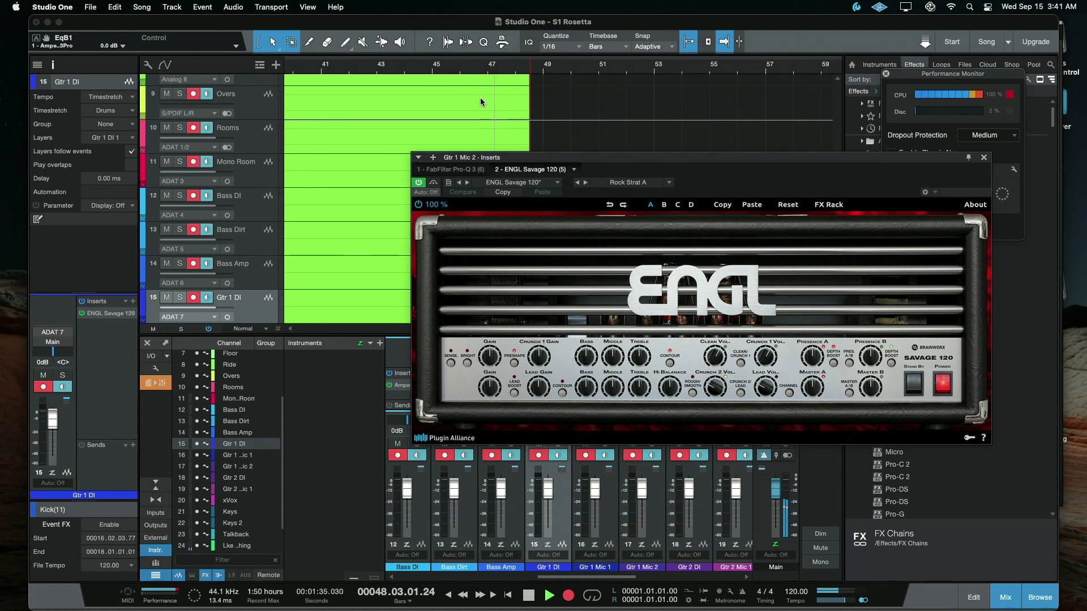
pyautogui.press('space')
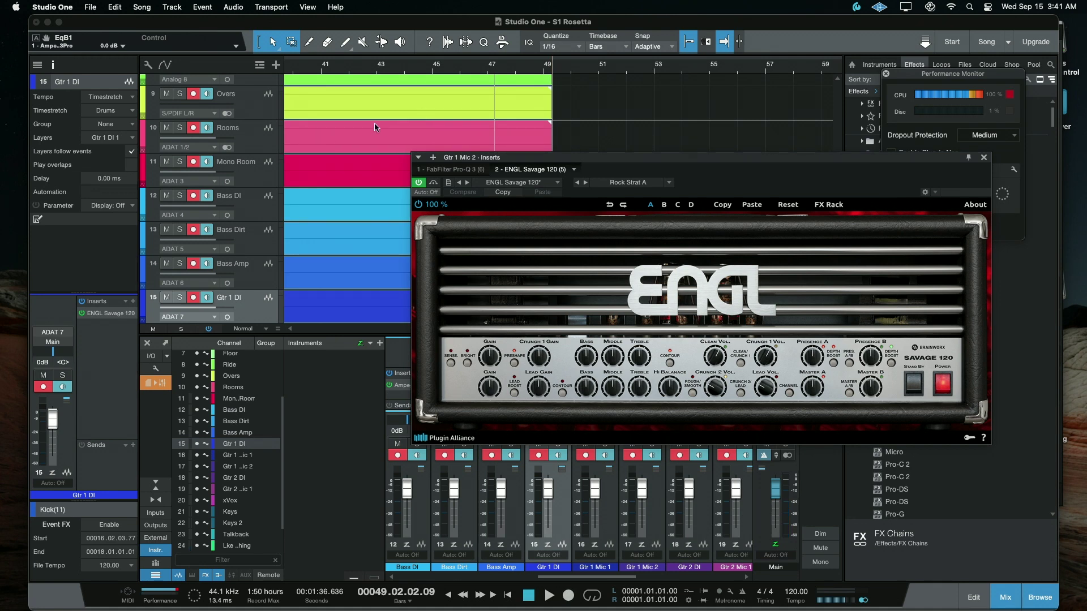
pyautogui.scroll(8, 362, 220)
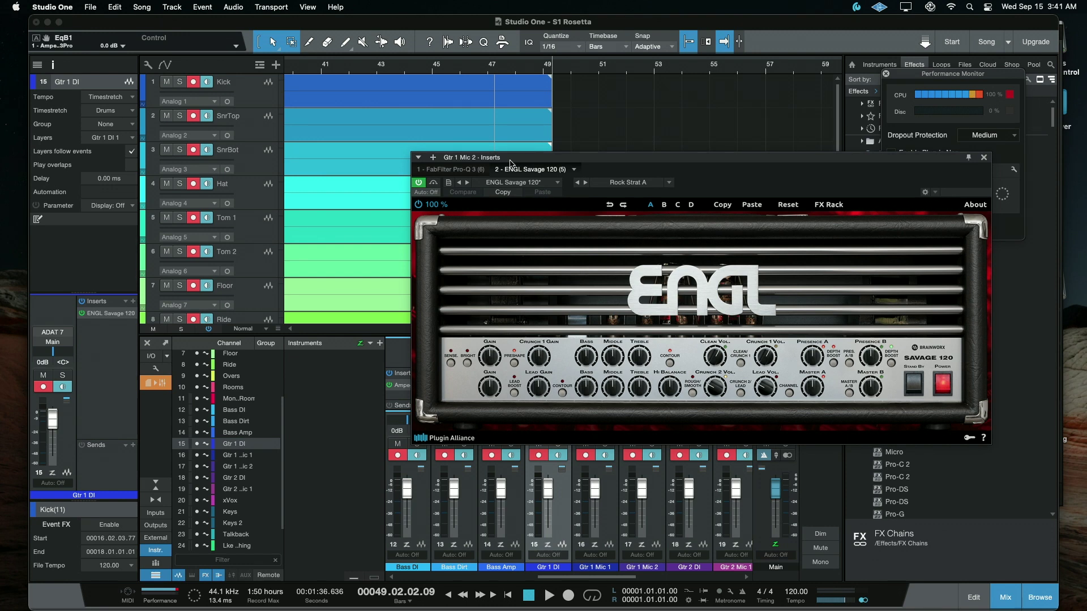
# Step: Close the amp window, scroll the mixer back to Kick, check the Performance Monitor, then switch to Activity Monitor
pyautogui.click(984, 157)
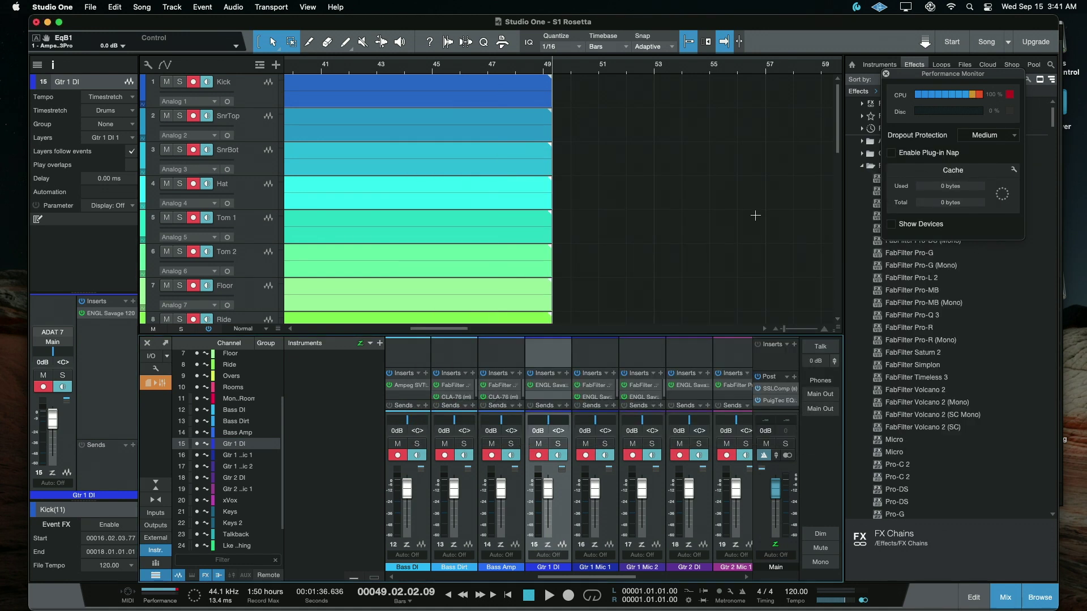
pyautogui.hscroll(-10, 654, 373)
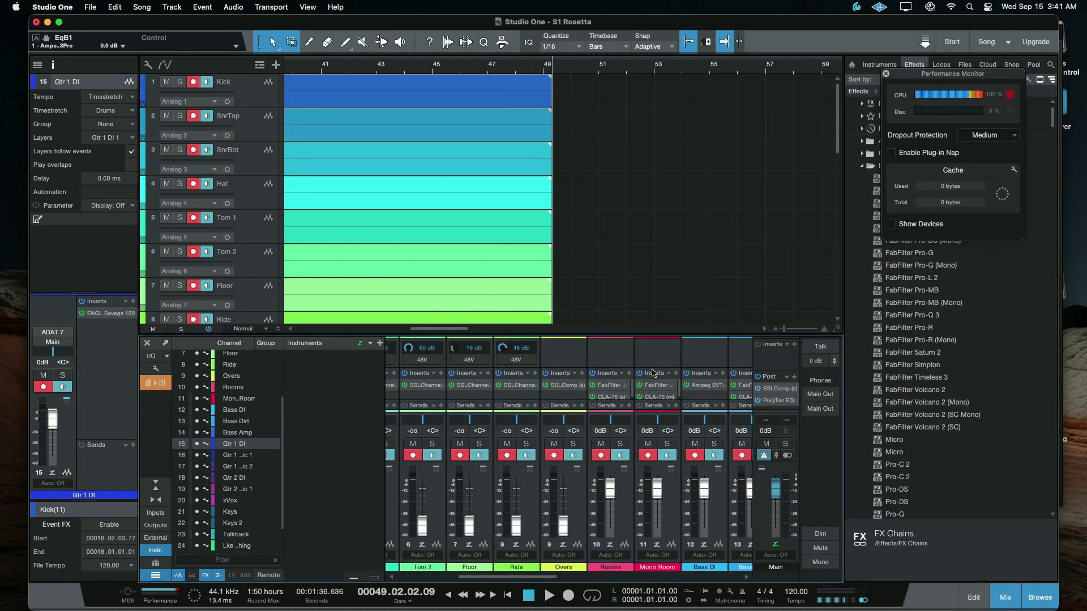
pyautogui.hscroll(-2, 654, 373)
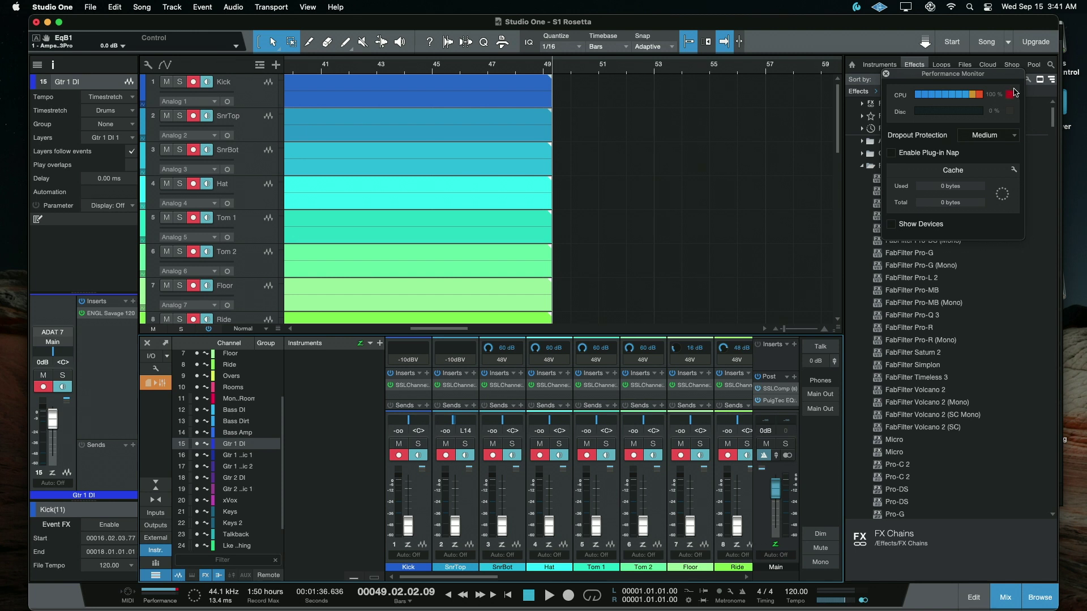
pyautogui.click(971, 103)
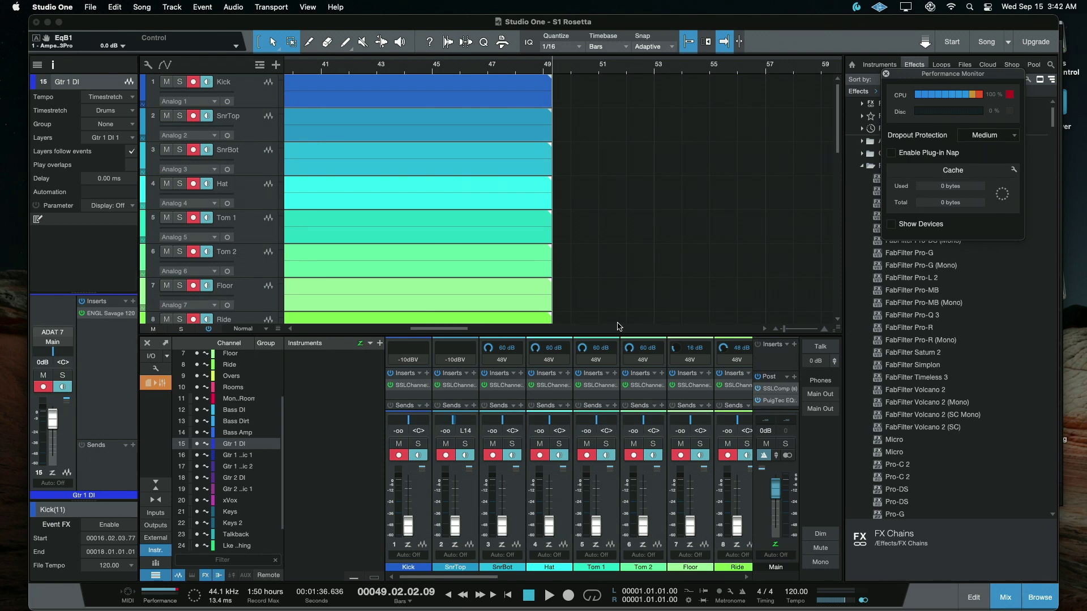
pyautogui.press('super+Tab')
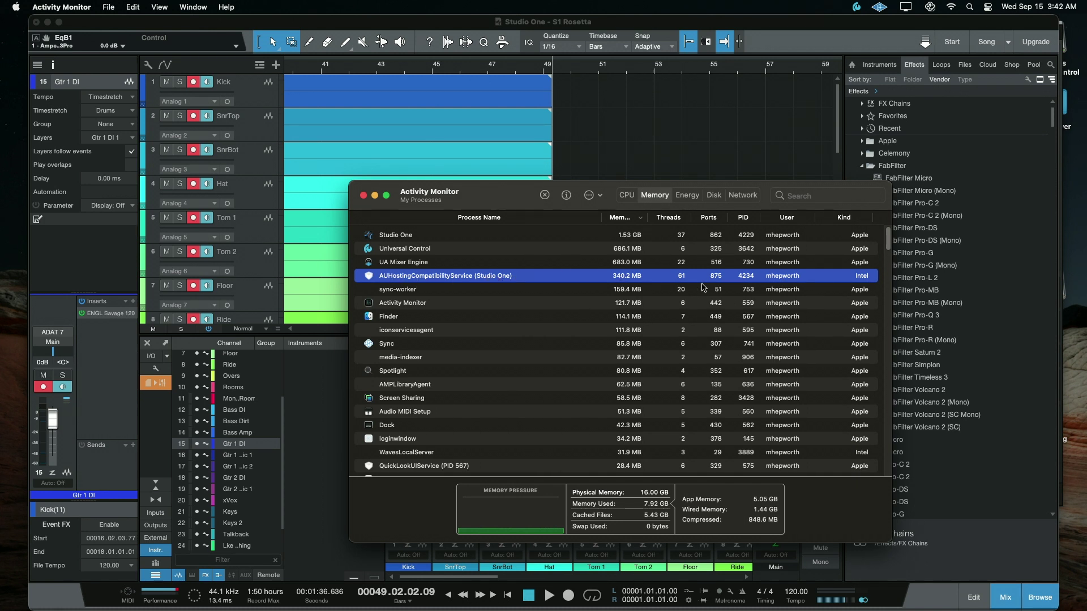
# Step: Select the Studio One process in the Memory view and move the Activity Monitor window left
pyautogui.click(858, 238)
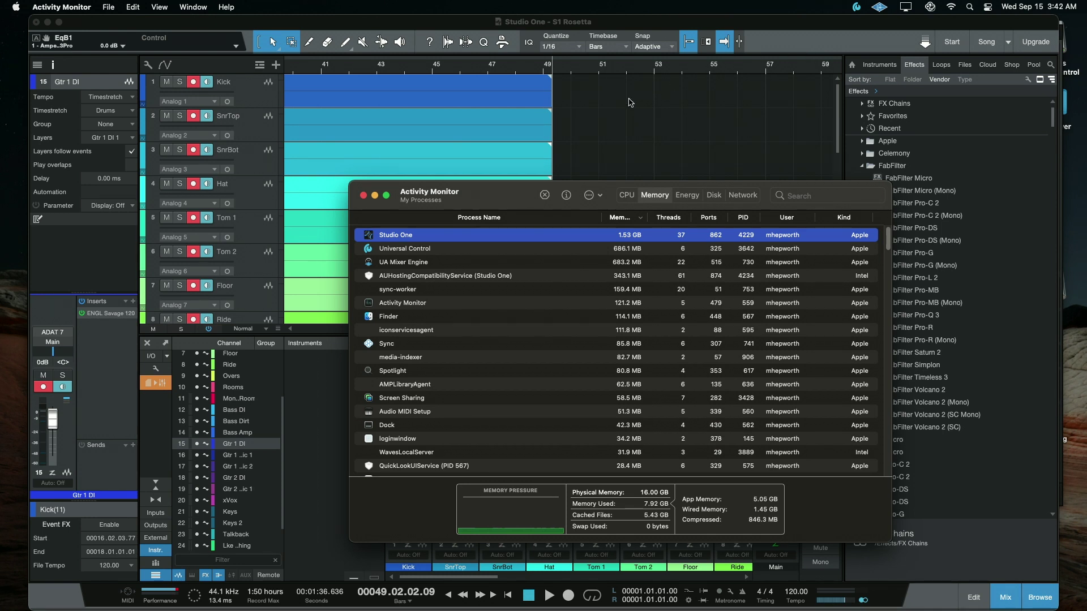
pyautogui.moveTo(511, 199); pyautogui.dragTo(469, 209)
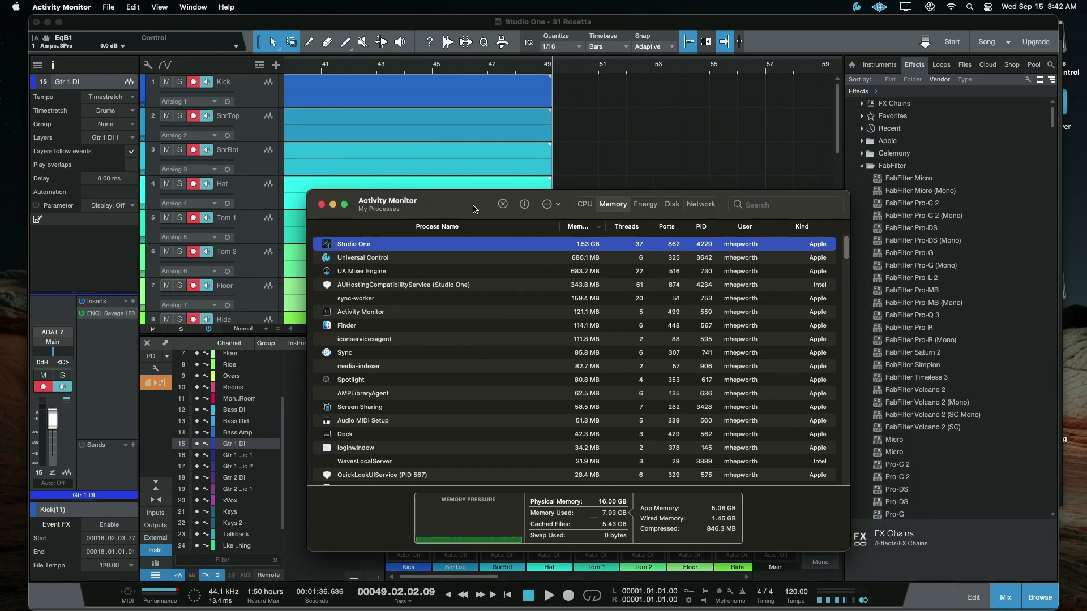